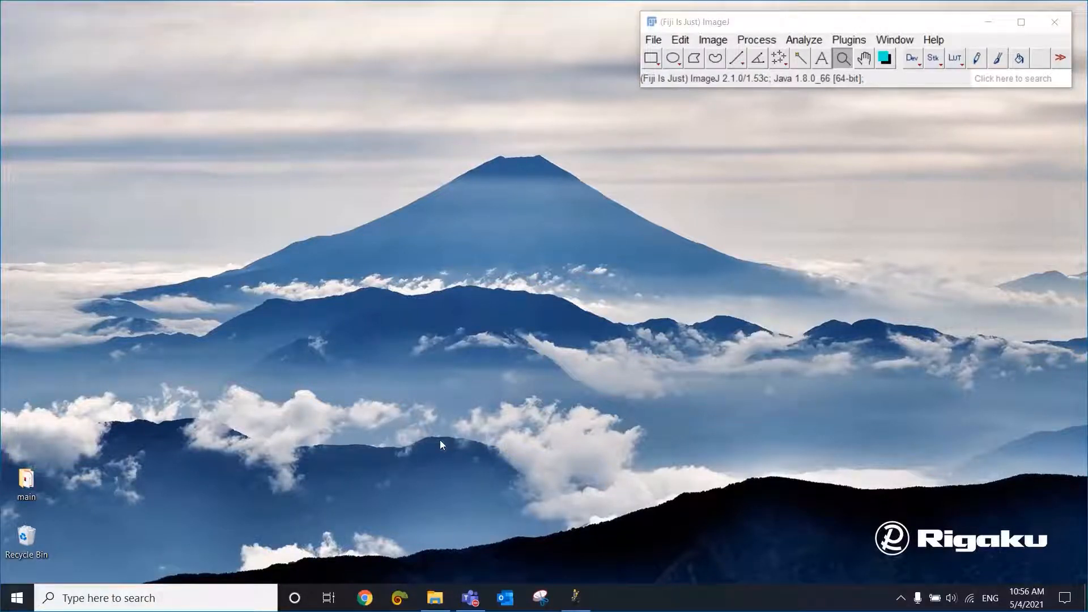
- Load pattern.tif from the samples_images_basics folder into ImageJ and minimize the folder window
left_click(435, 598)
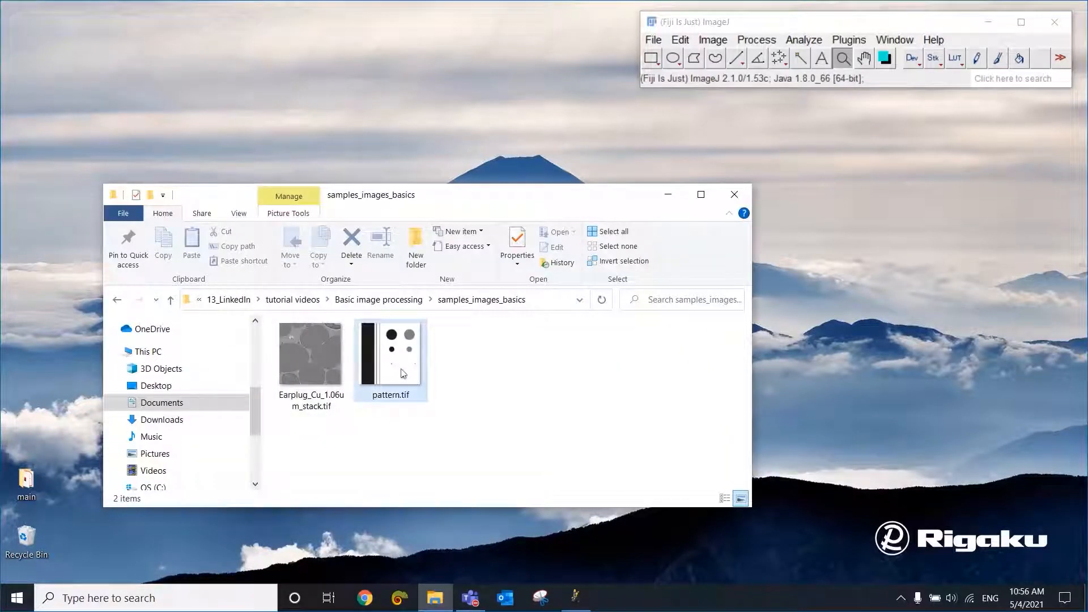
left_click_drag(401, 372, 765, 61)
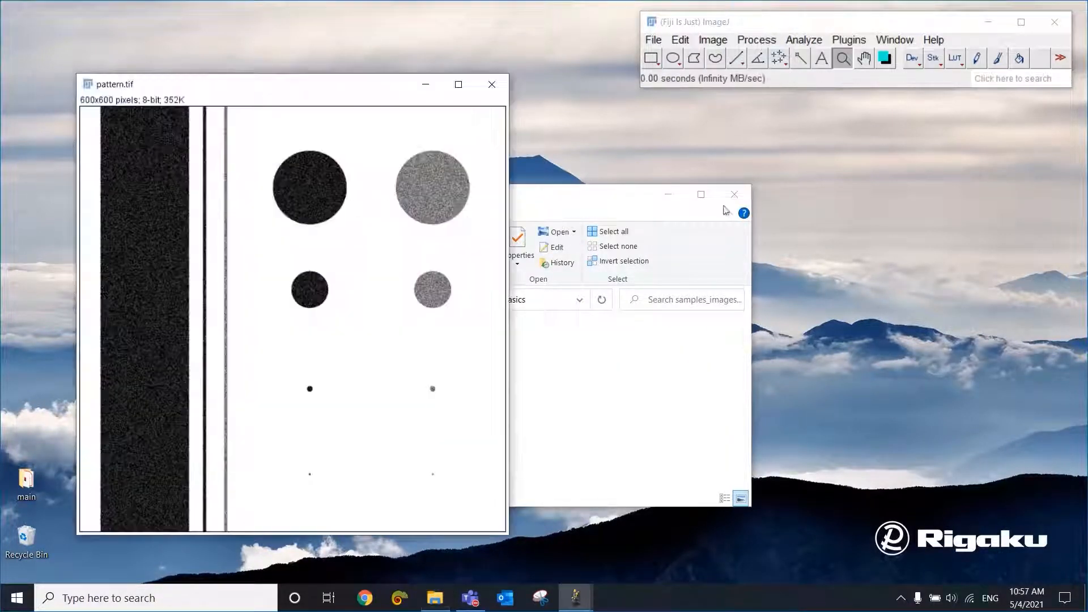
left_click(638, 203)
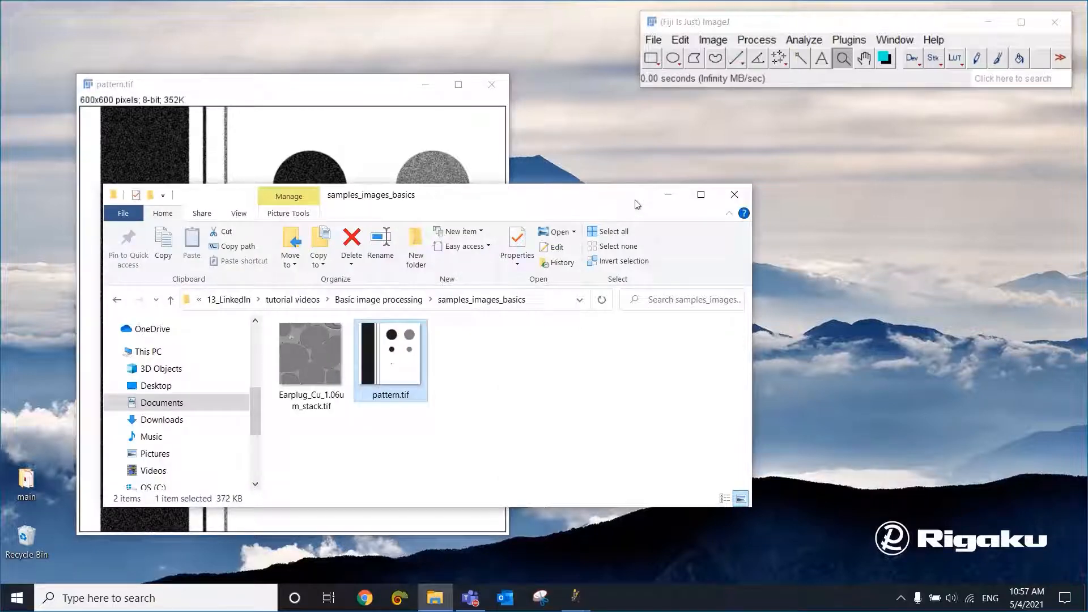
left_click(669, 196)
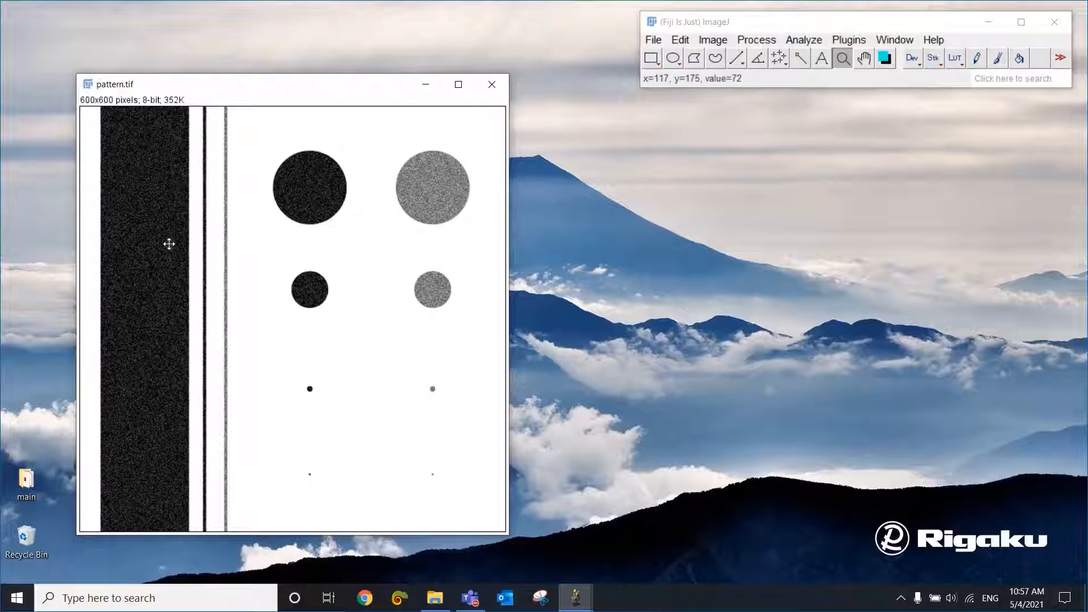
- Examine the noise in the wide dark band of pattern.tif at 800% zoom
left_click(313, 212)
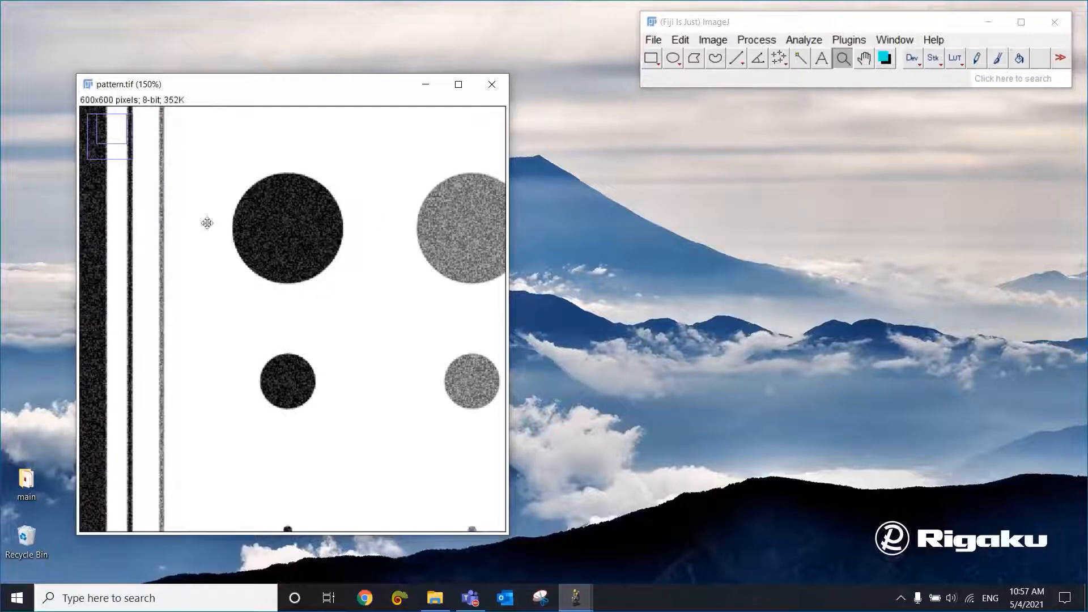
left_click(158, 230)
left_click(160, 227)
left_click(270, 219)
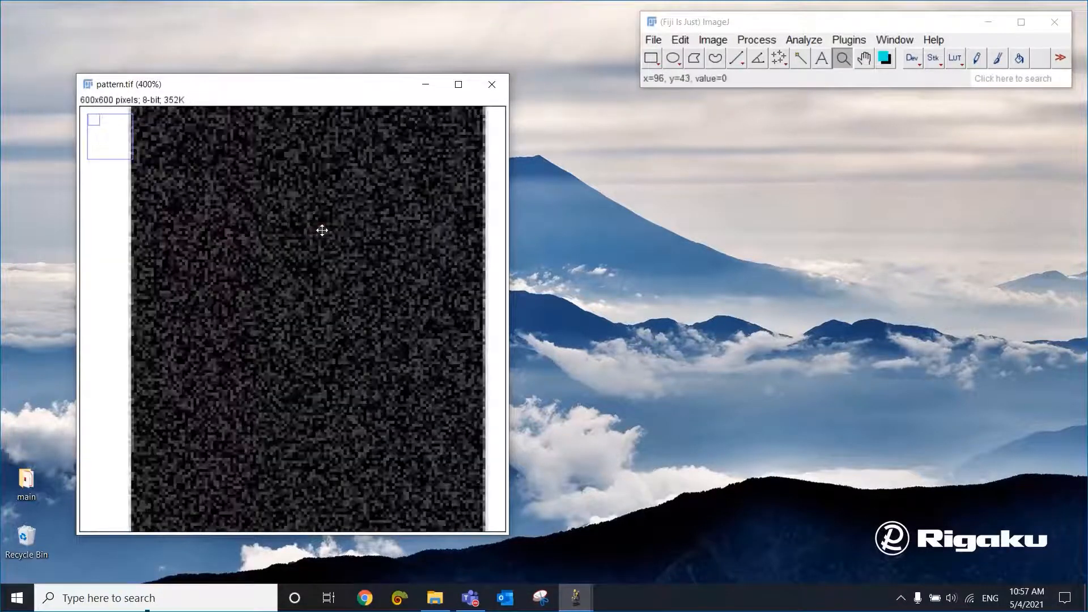
left_click(321, 228)
left_click(322, 230)
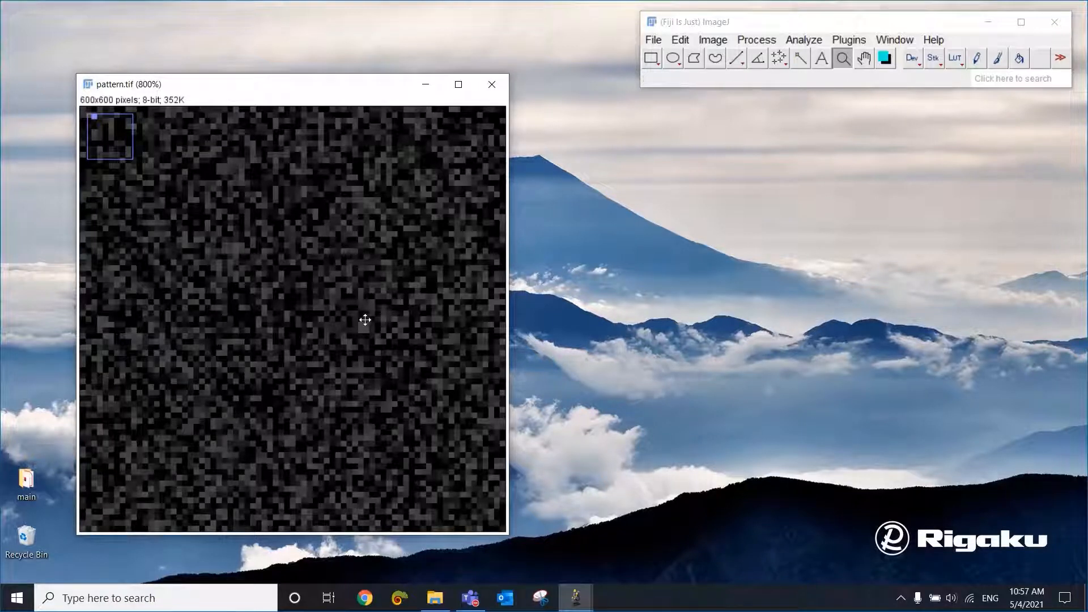
left_click_drag(347, 91, 317, 88)
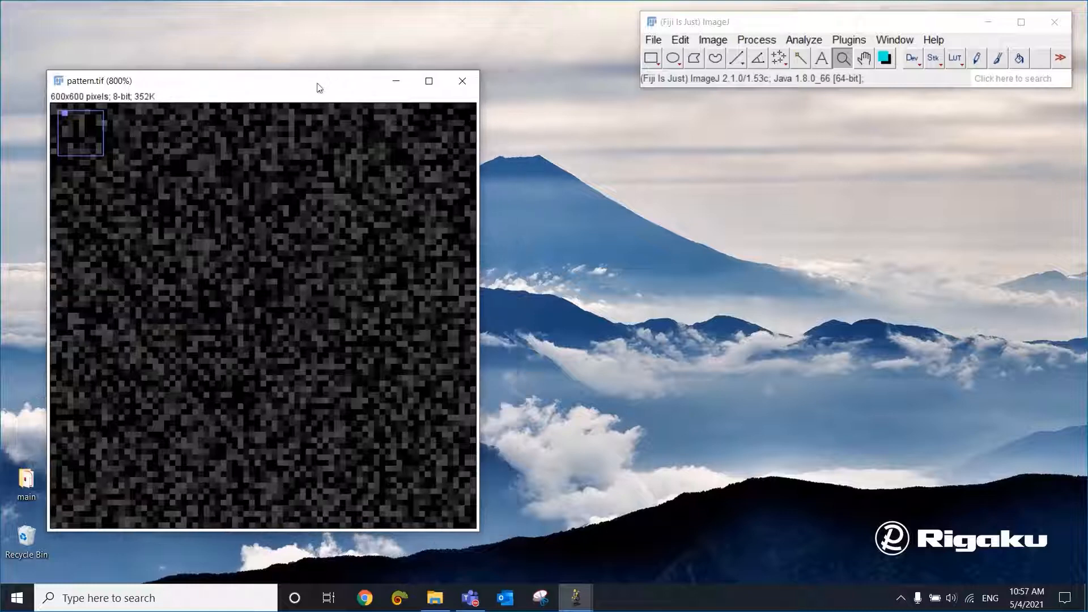
- Duplicate pattern.tif, accepting the suggested title
left_click(712, 41)
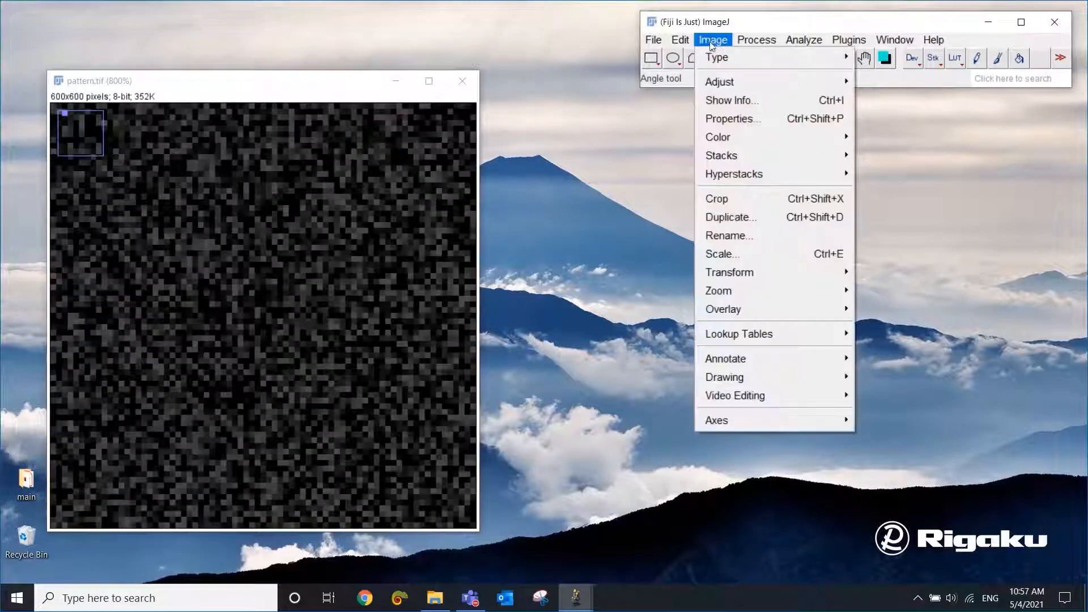
left_click(731, 217)
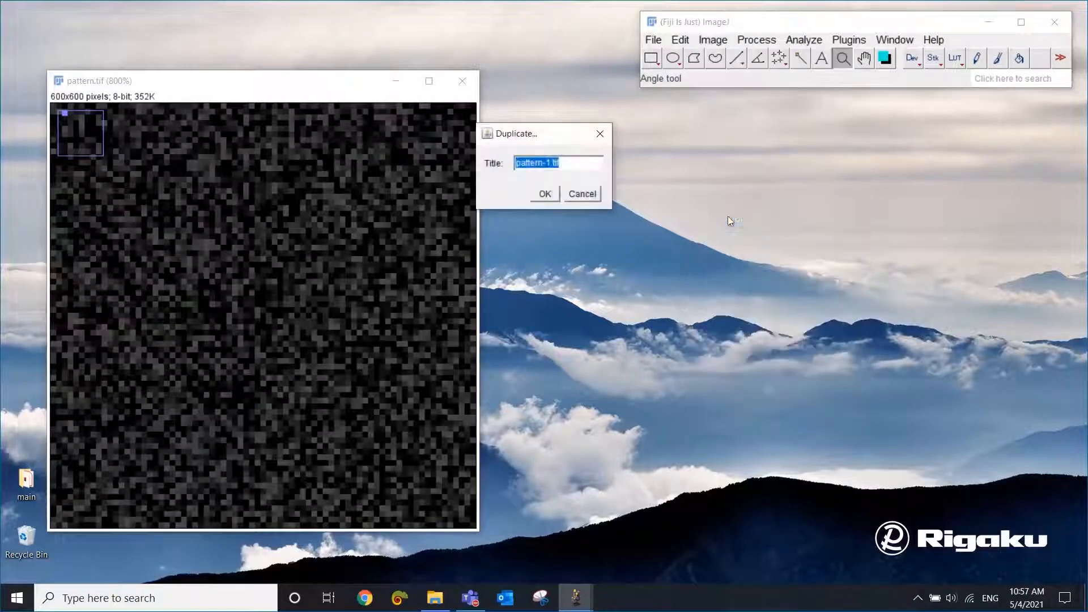
left_click(545, 194)
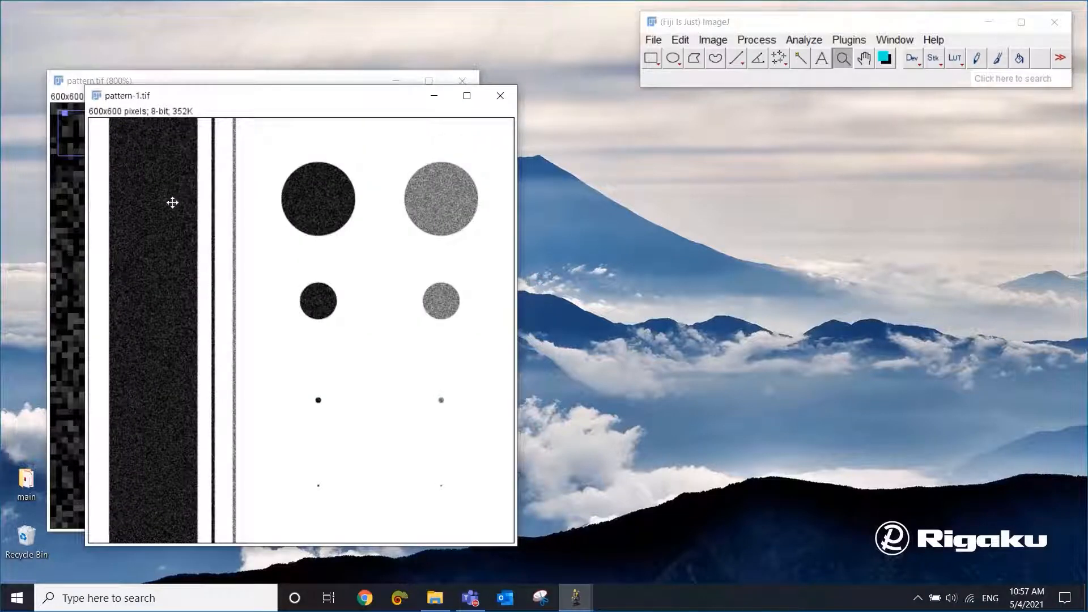
- Magnify the wide dark band in the duplicate to 800% and place its window beside the original
left_click(147, 181)
left_click(216, 199)
left_click(250, 221)
left_click(289, 241)
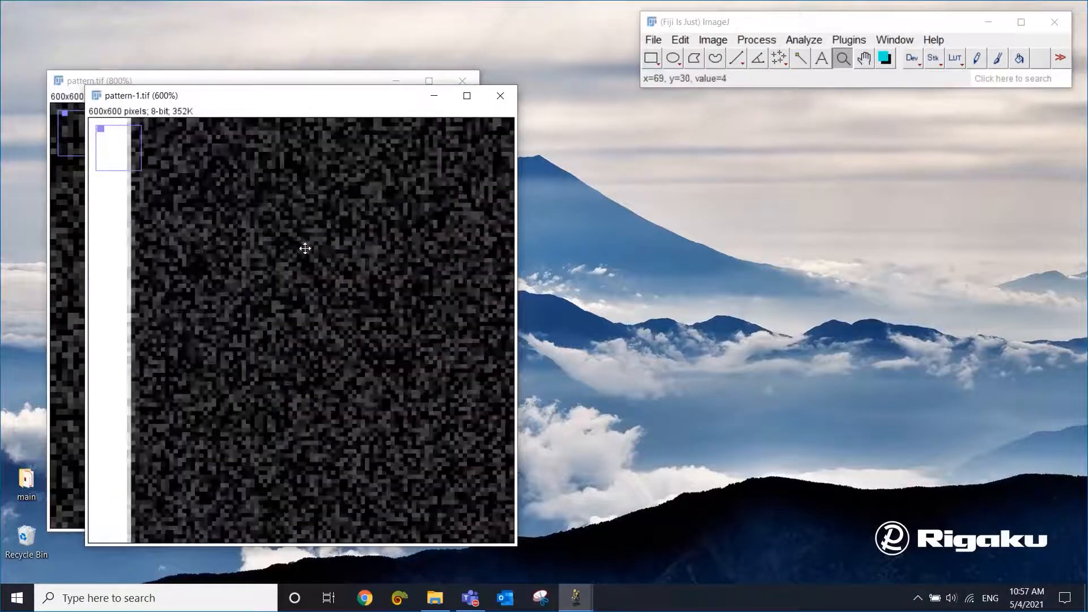
left_click(309, 227)
left_click_drag(308, 97, 706, 91)
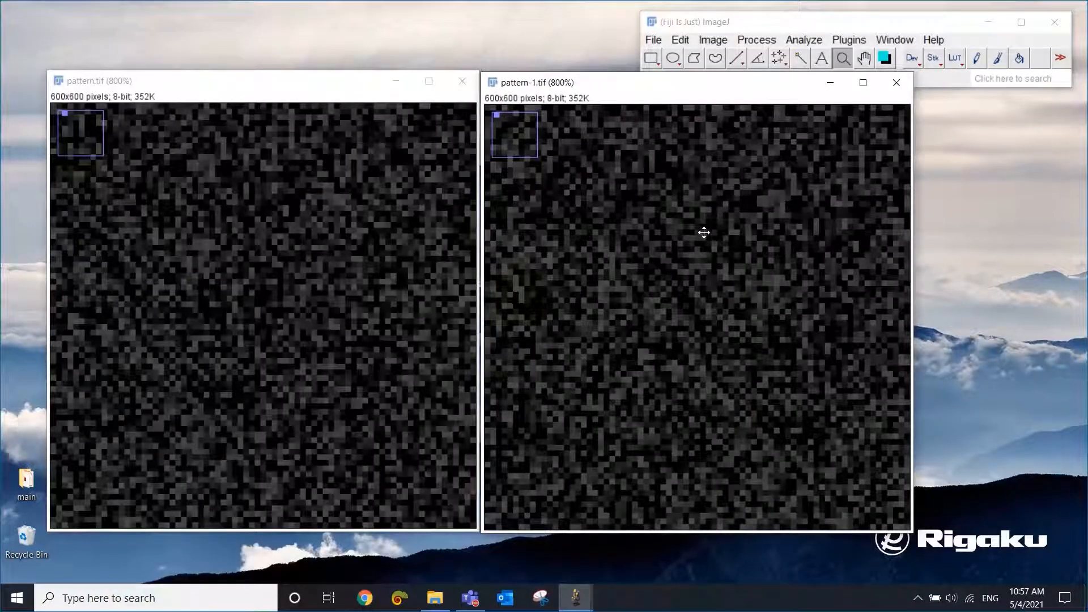
- Preview a Gaussian Blur with a sigma of 2 on the duplicate, keeping the dialog clear of the images
left_click(775, 28)
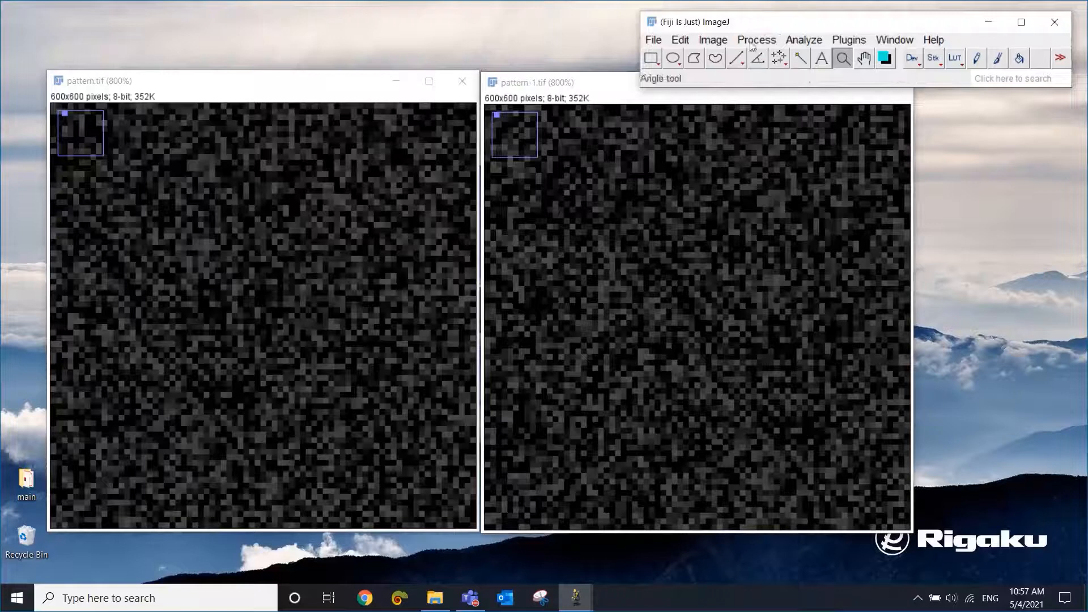
left_click(756, 41)
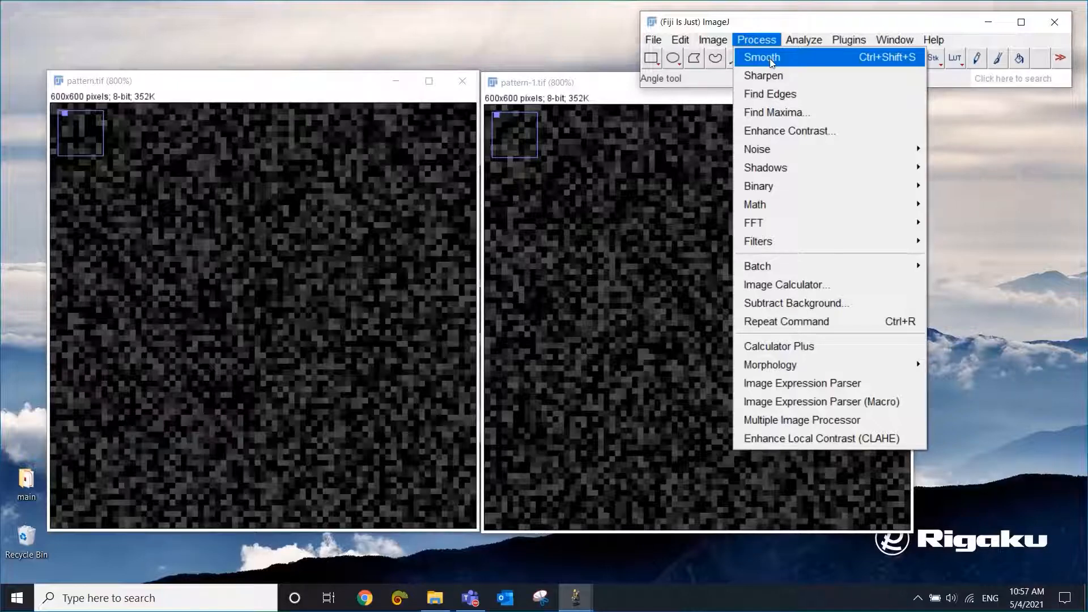
mouse_move(779, 244)
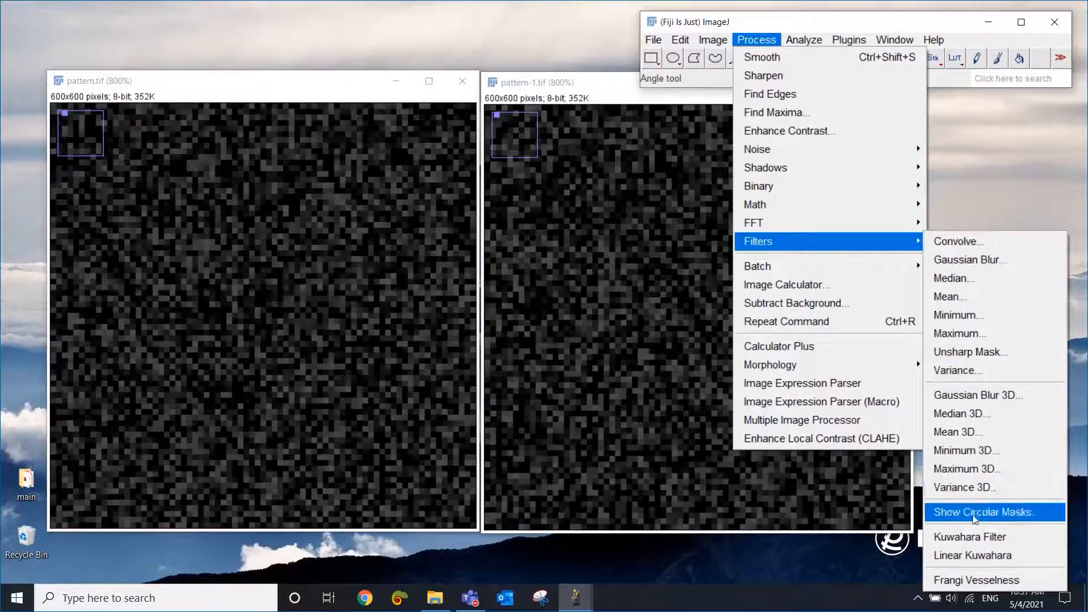
left_click(981, 258)
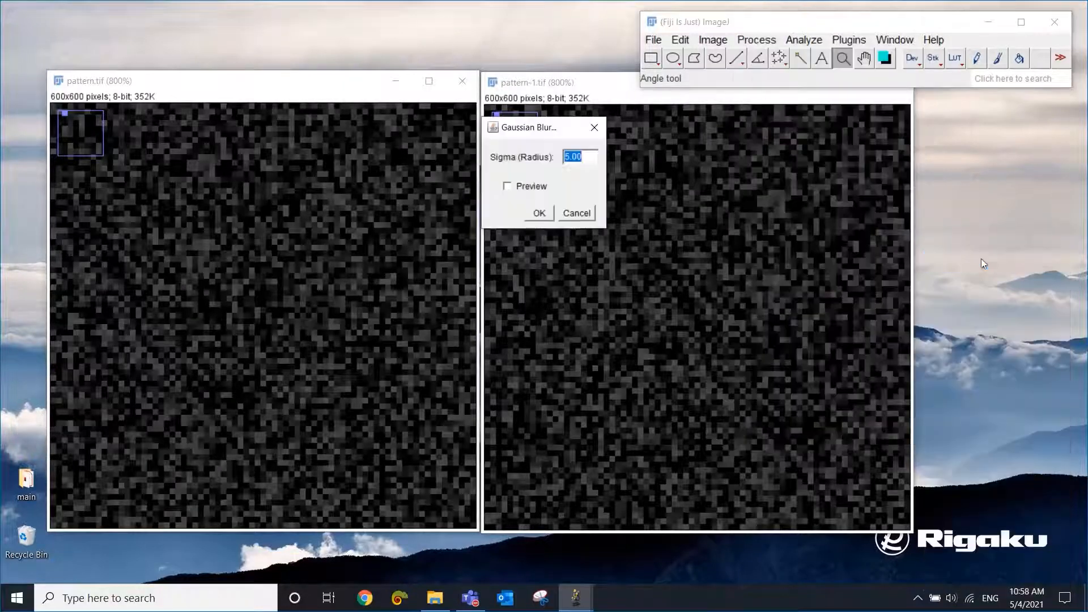
left_click_drag(555, 128, 988, 161)
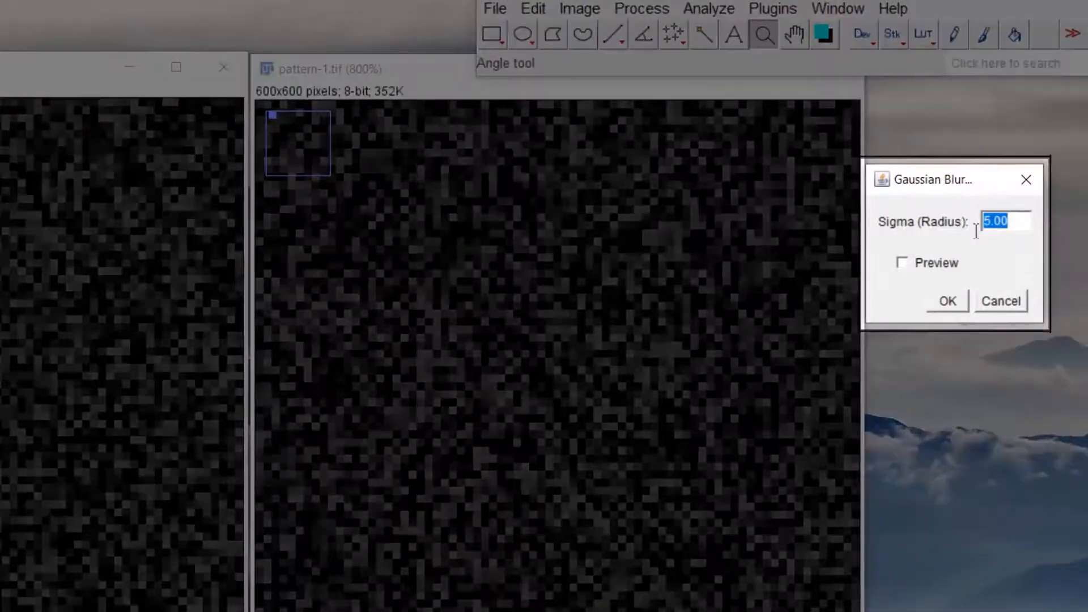
type("2")
left_click(903, 264)
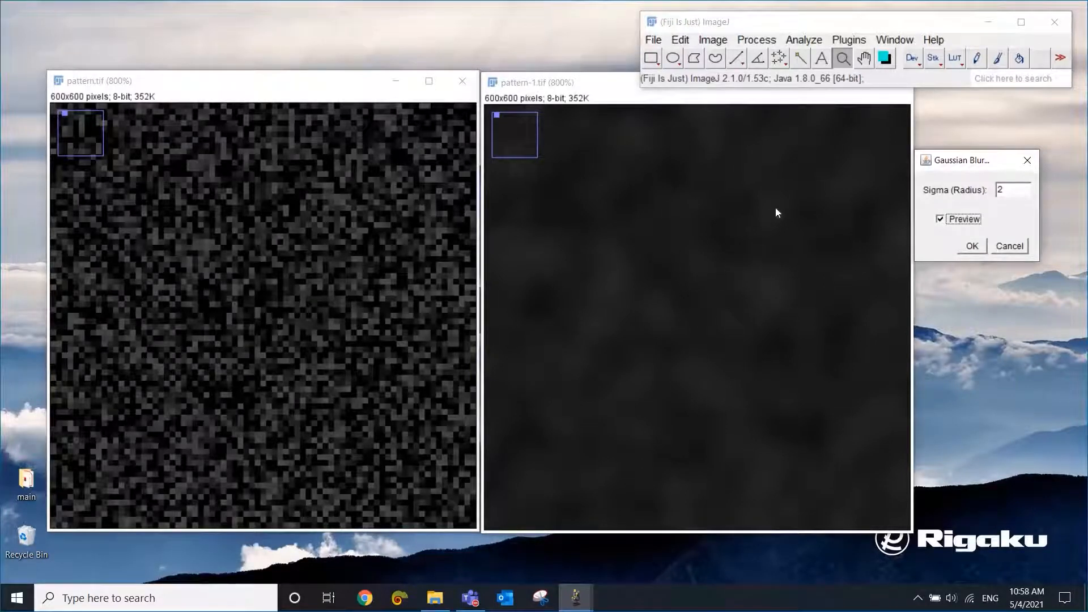
- Set the Gaussian Blur sigma to 5 and apply the filter to the duplicate
double_click(1012, 189)
type("5")
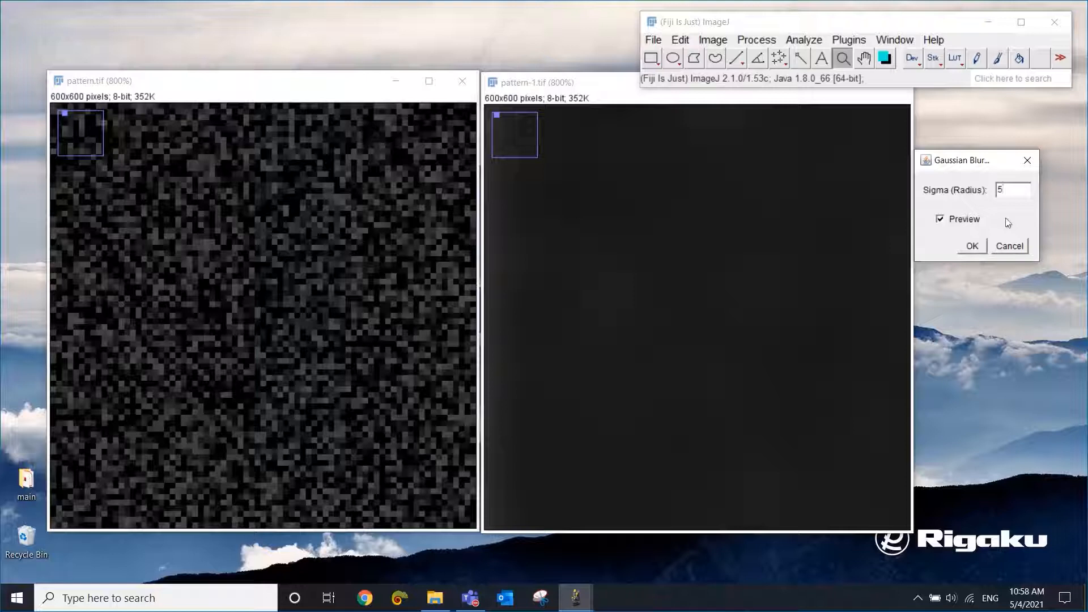
left_click(982, 248)
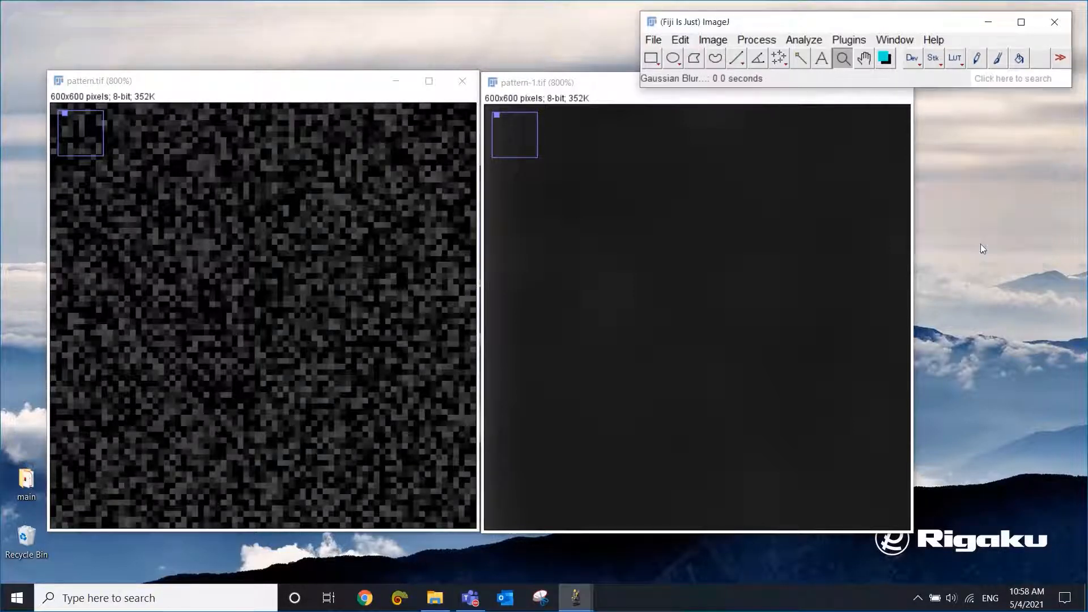
- Return the blurred copy and the original to 100% zoom and align their windows side by side for comparison
left_click(588, 86)
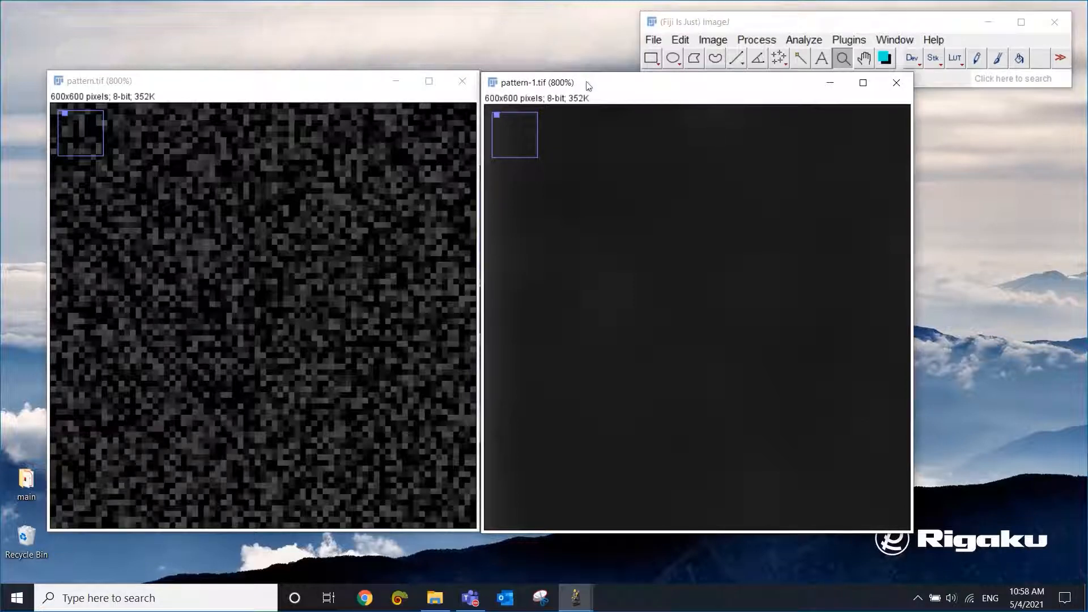
key("ctrl+minus")
key("ctrl+minus")
key("ctrl+minus")
key("ctrl+minus")
key("ctrl+minus")
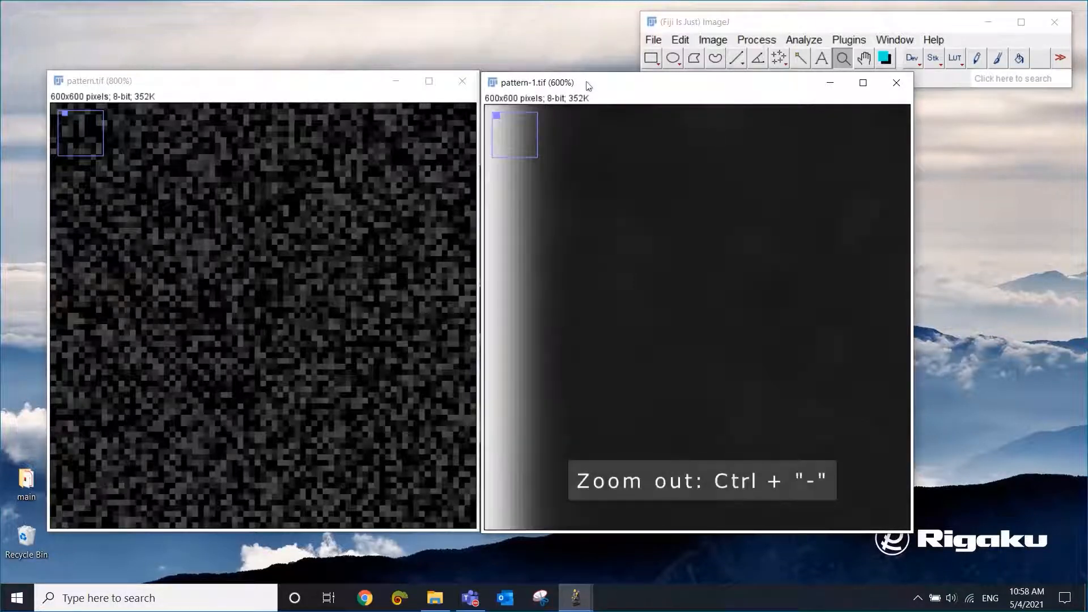
key("ctrl+minus")
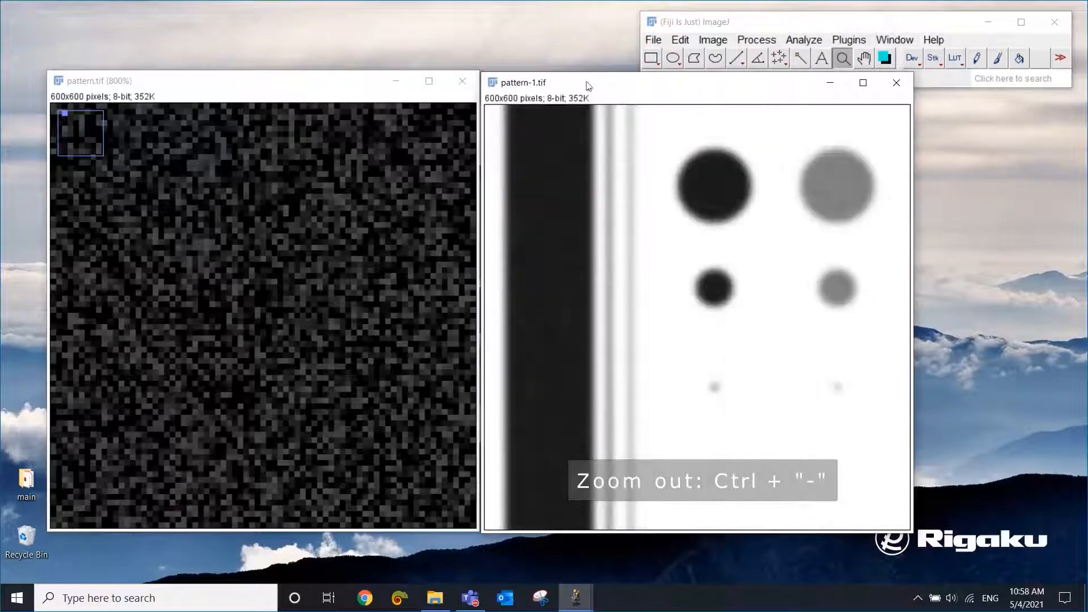
left_click(308, 92)
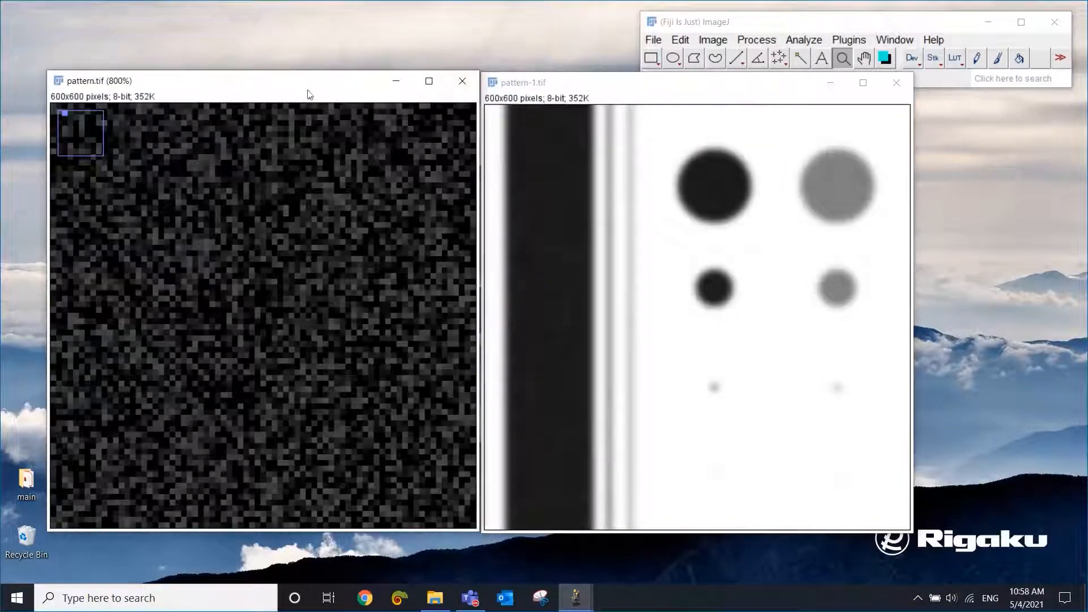
key("ctrl+minus")
key("ctrl+minus")
key("ctrl+minus")
key("ctrl+minus")
key("ctrl+minus")
key("ctrl+minus")
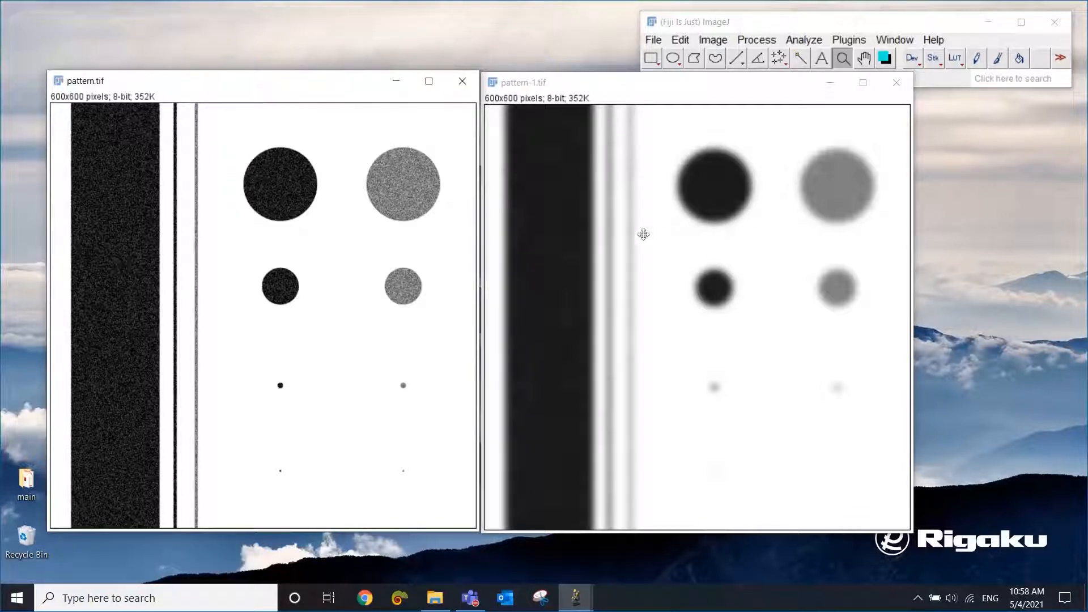
left_click_drag(314, 90, 309, 97)
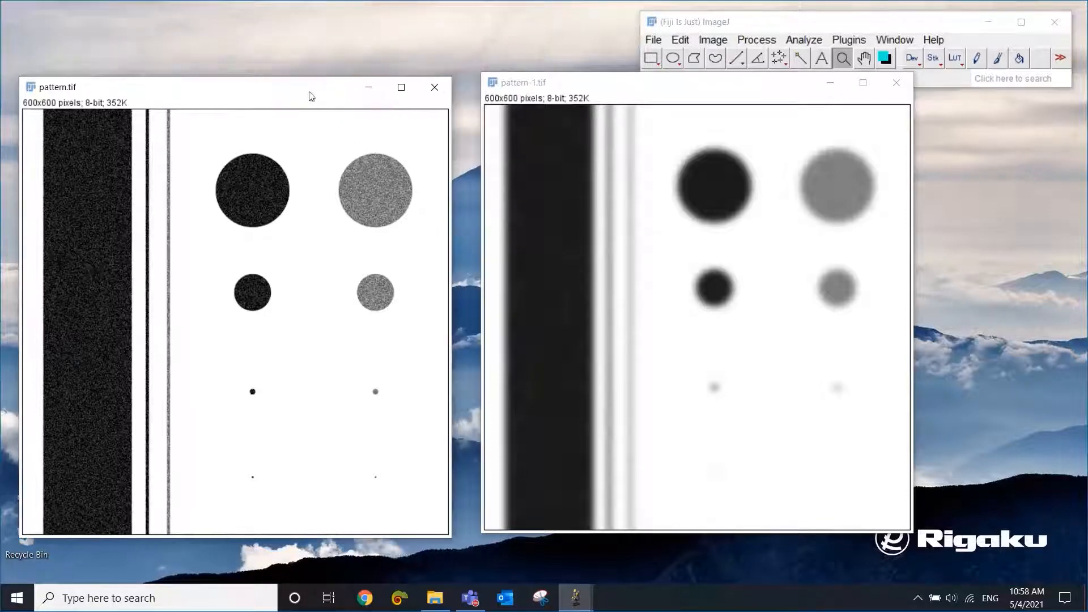
left_click_drag(587, 85, 566, 88)
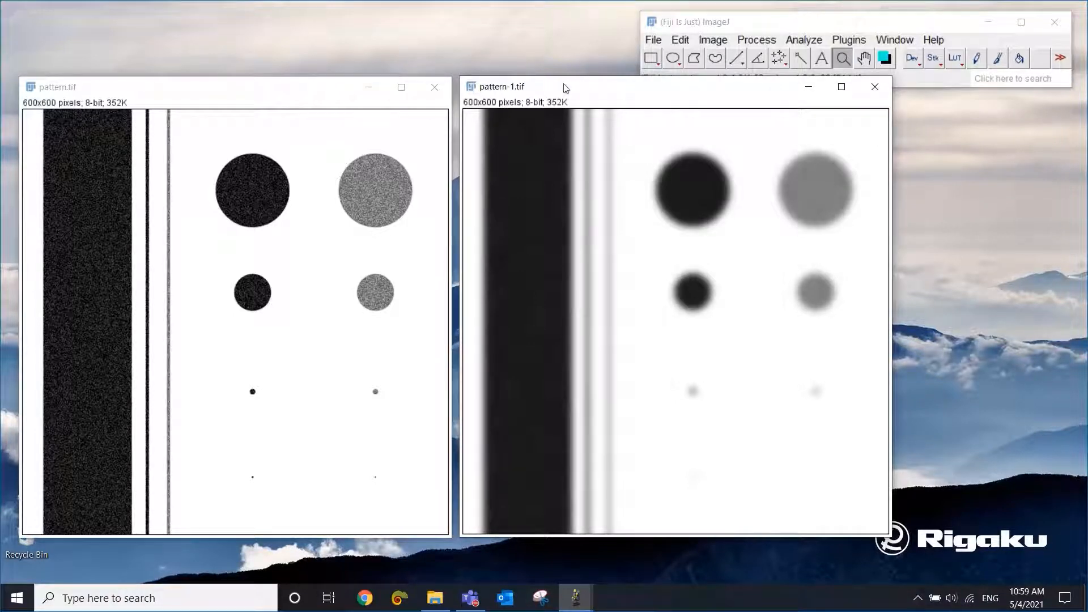
- Duplicate the original pattern.tif again with the suggested title and place the new copy over the blurred one
left_click(275, 99)
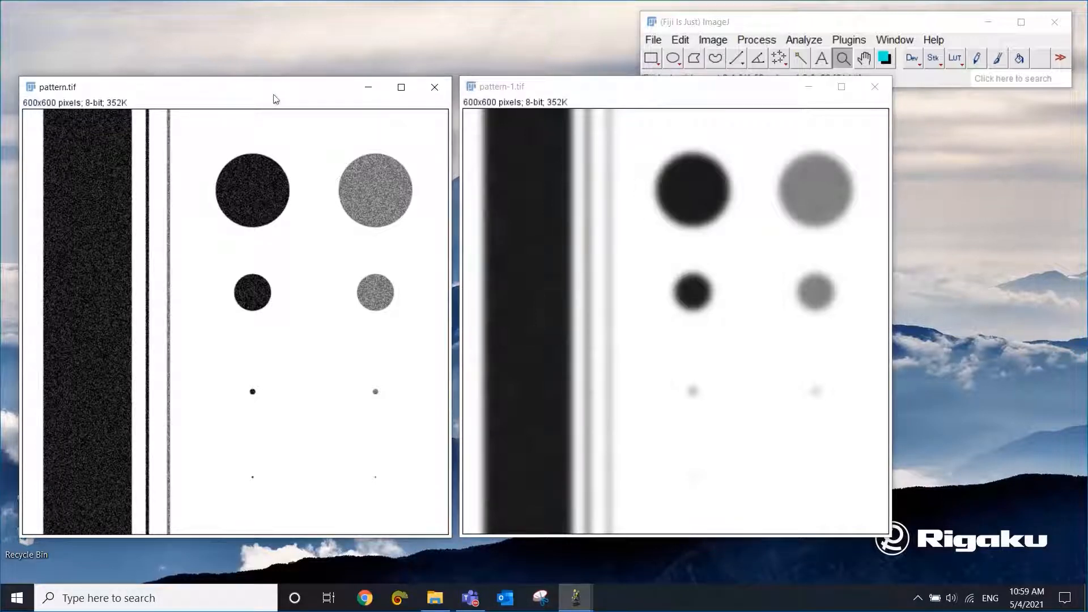
key("ctrl+shift+d")
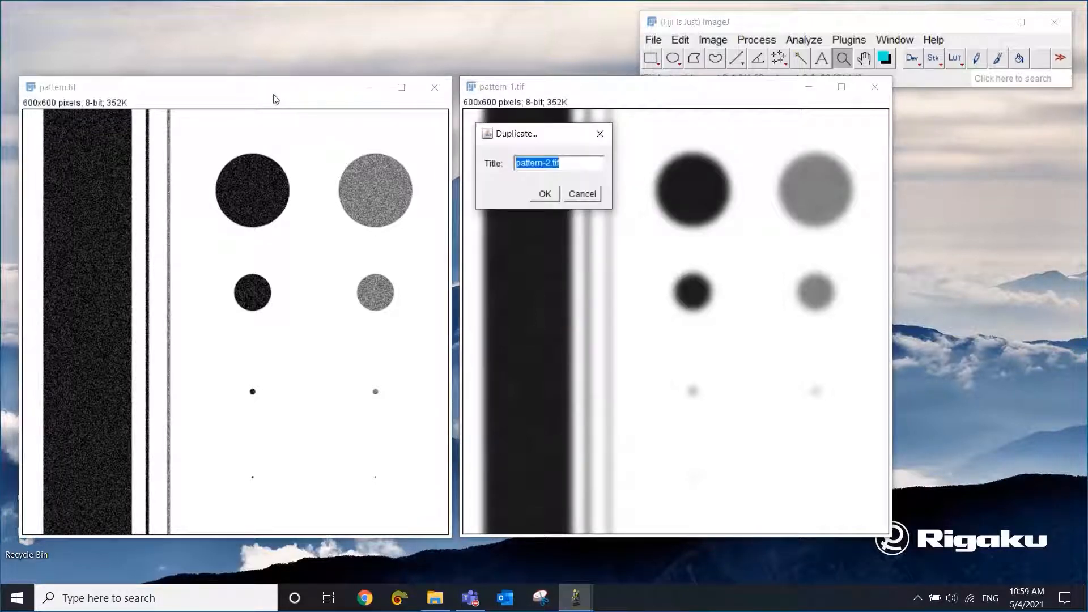
left_click(544, 195)
left_click_drag(299, 115, 634, 101)
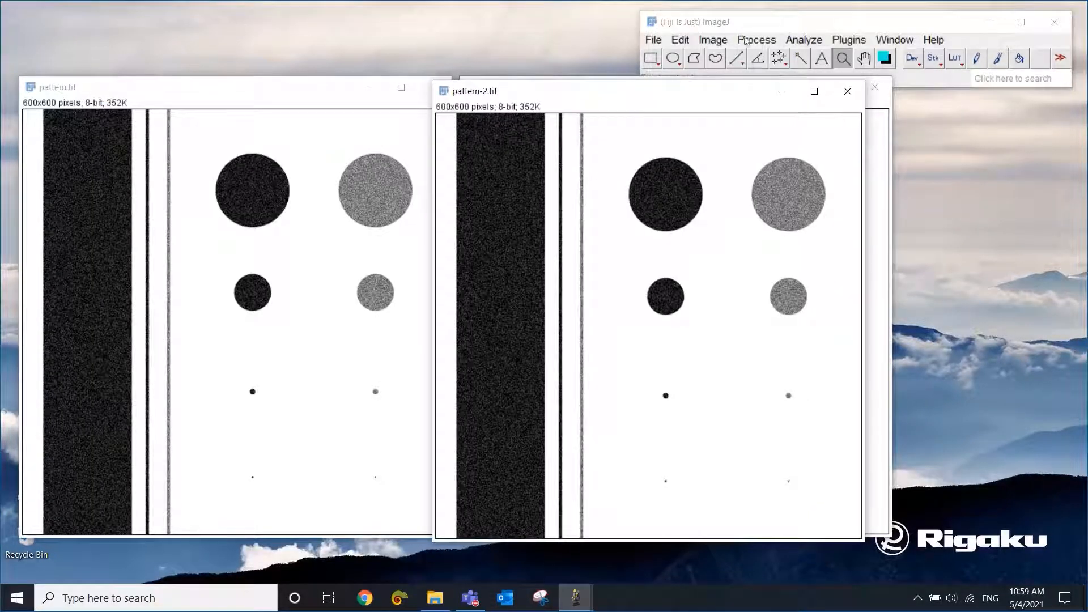
- Preview a Median filter with a radius of 2 pixels on pattern-2.tif, keeping the dialog clear of the images
left_click(747, 41)
left_click(761, 47)
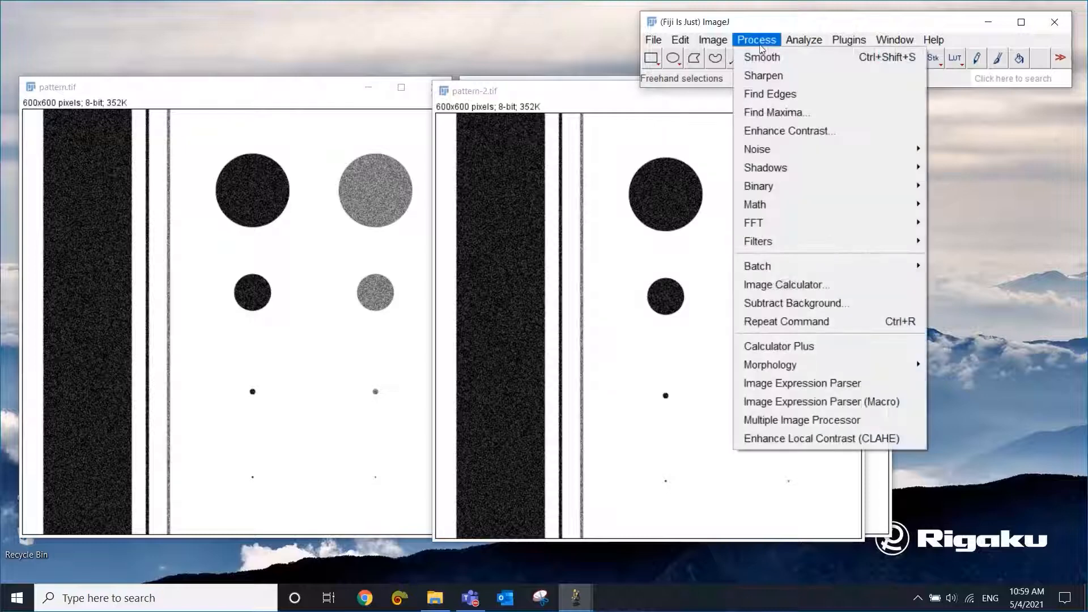
mouse_move(797, 244)
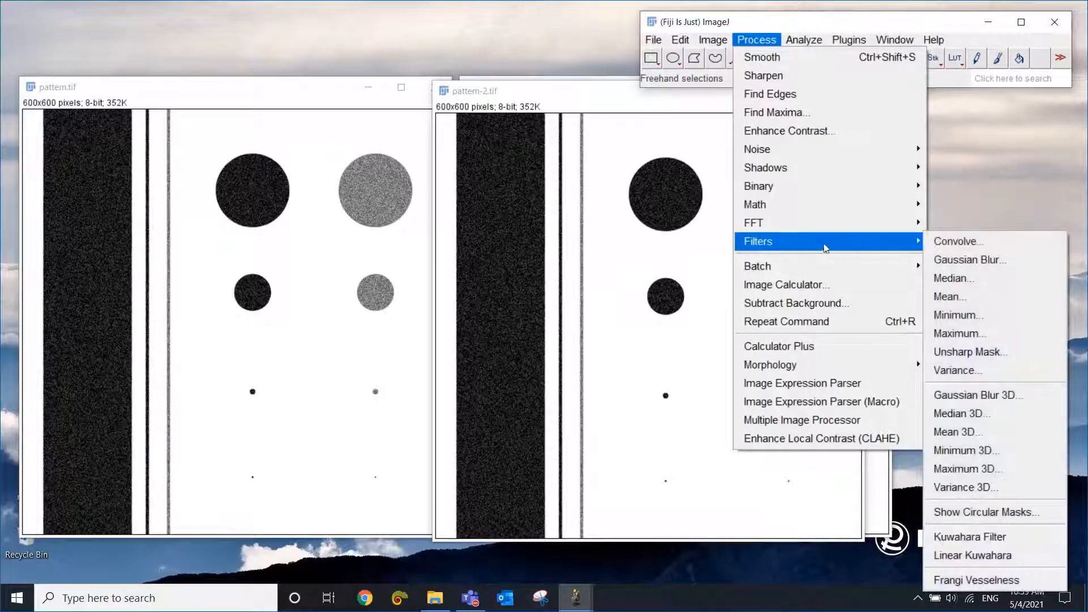
left_click(988, 283)
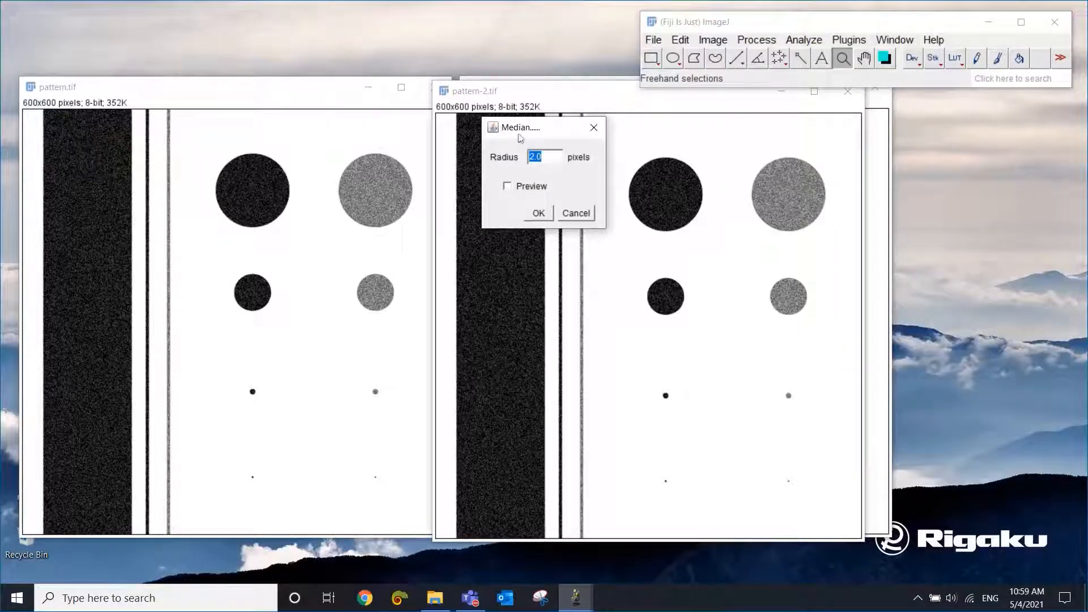
left_click_drag(526, 131, 936, 178)
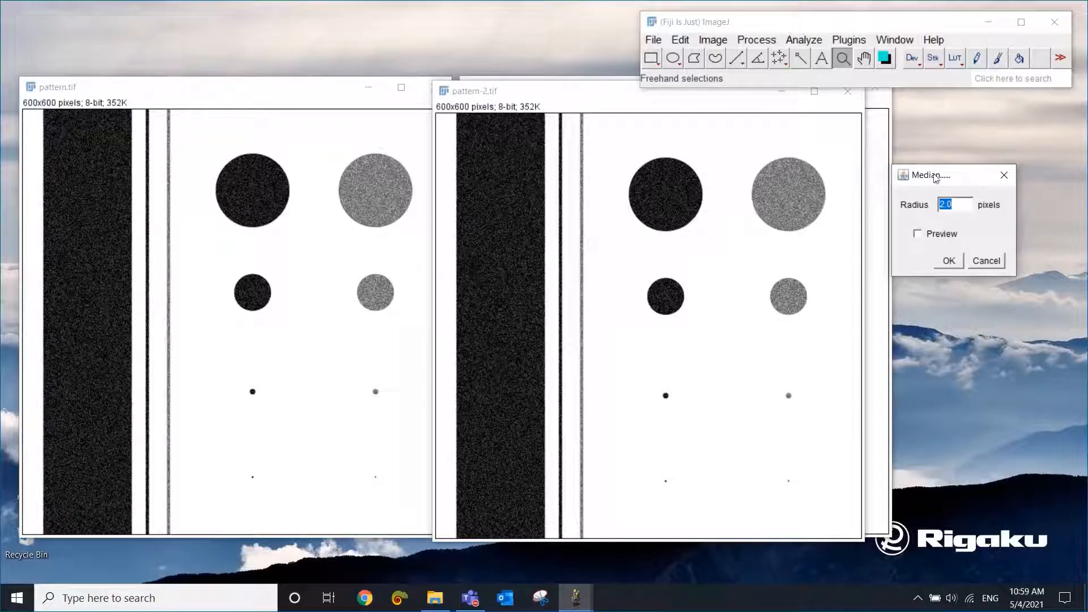
left_click(929, 237)
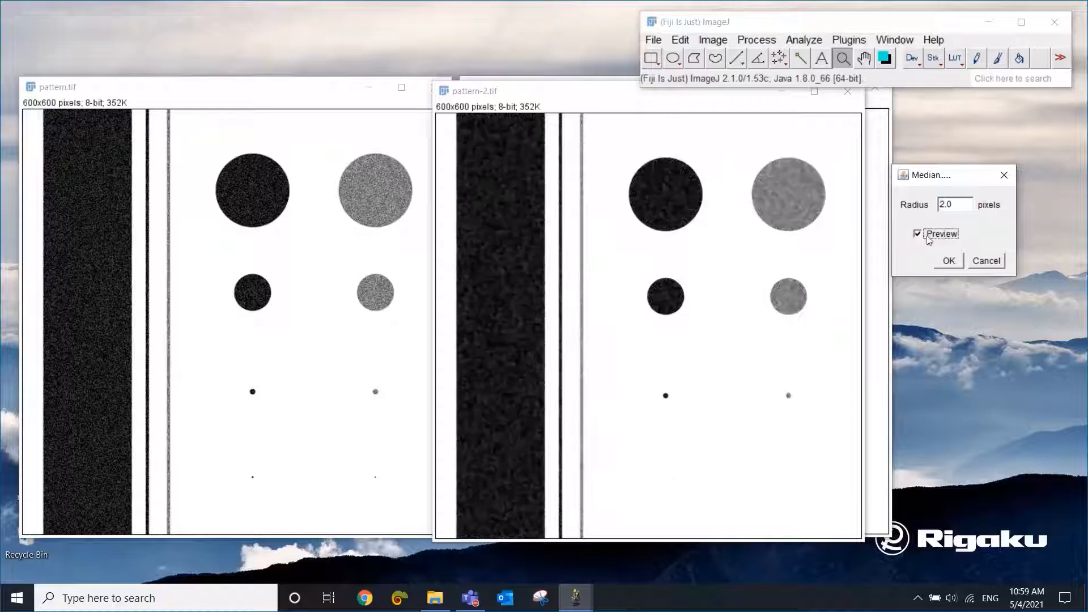
- Apply the Median filter with a radius of 5 pixels and place the result beside the Gaussian-blurred copy for comparison
double_click(962, 204)
type("5")
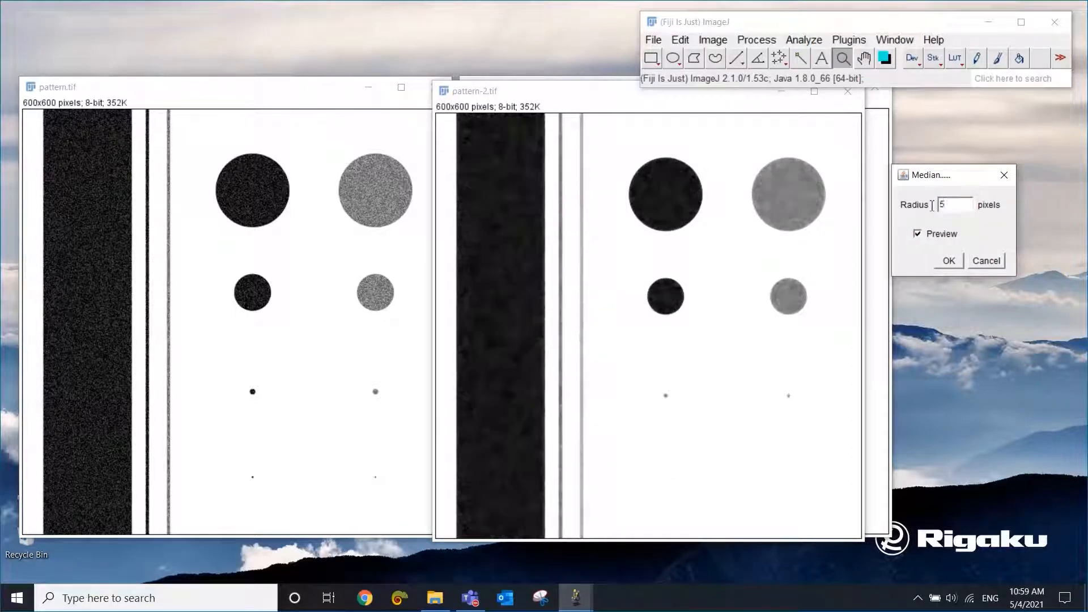
left_click(950, 263)
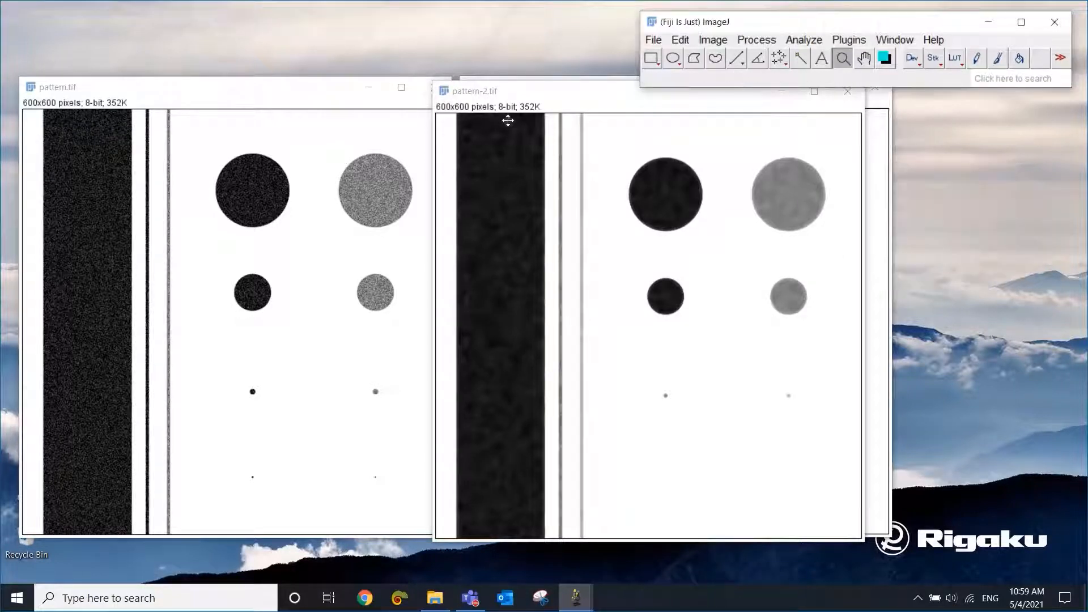
left_click_drag(558, 94, 153, 99)
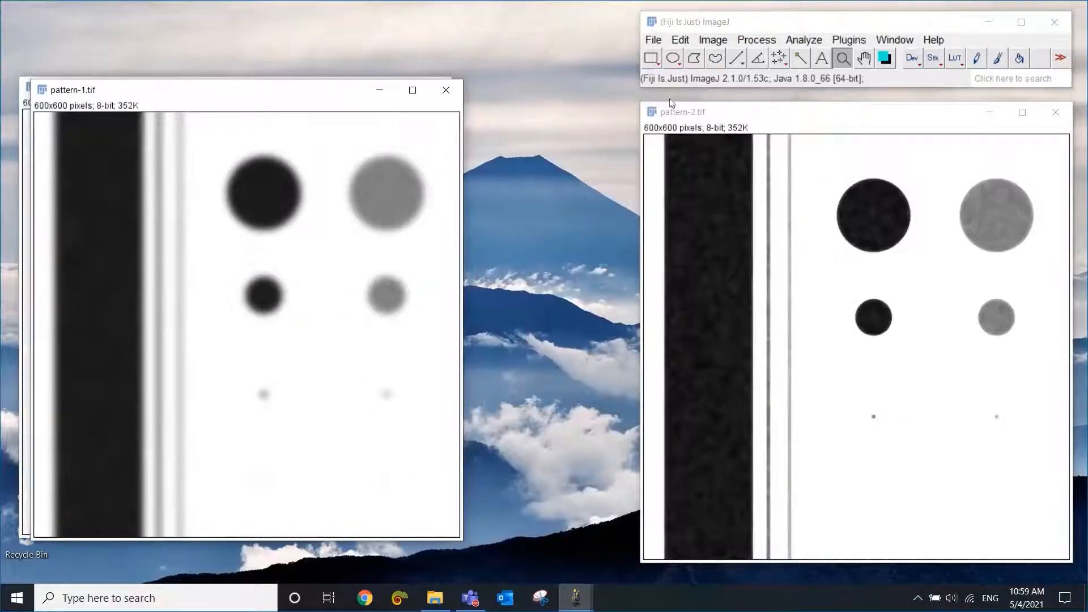
left_click_drag(722, 113, 573, 95)
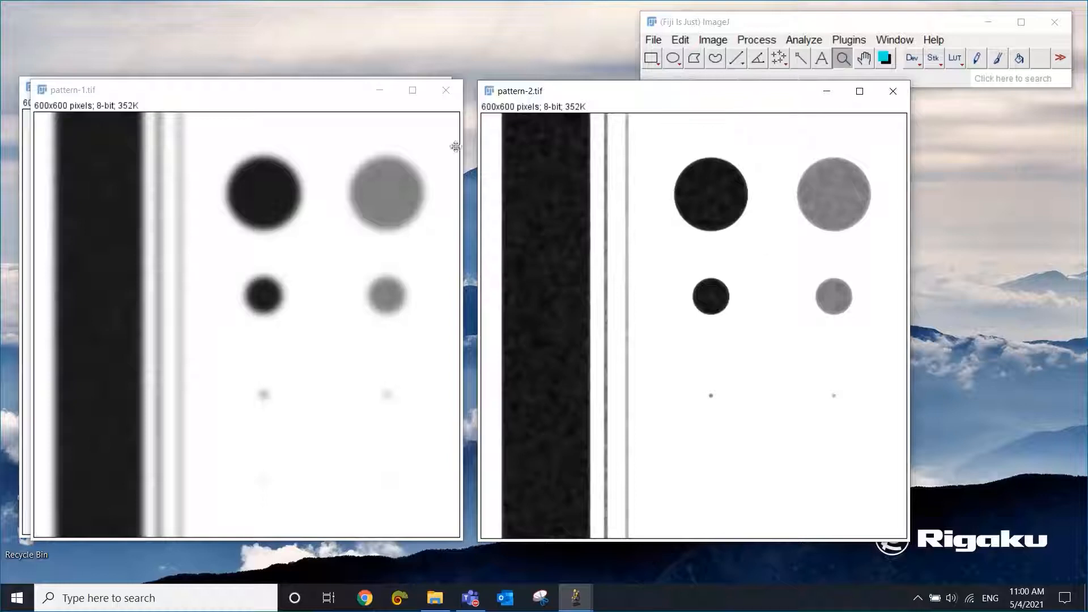
- Close the Gaussian-blurred copy without saving and align the original pattern.tif with the median-filtered copy side by side
left_click(450, 104)
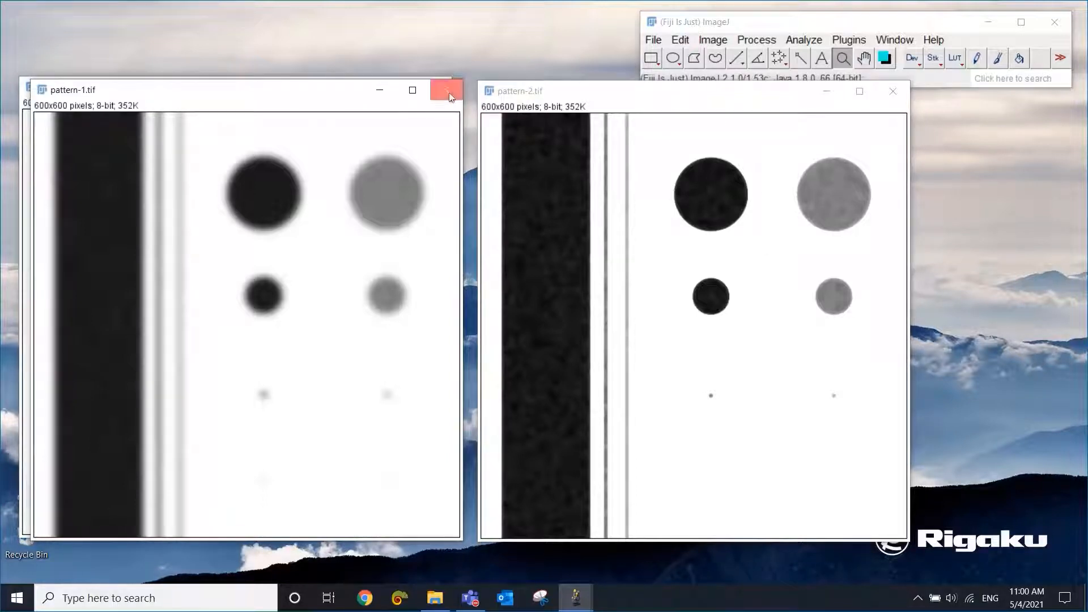
left_click(446, 91)
left_click(545, 193)
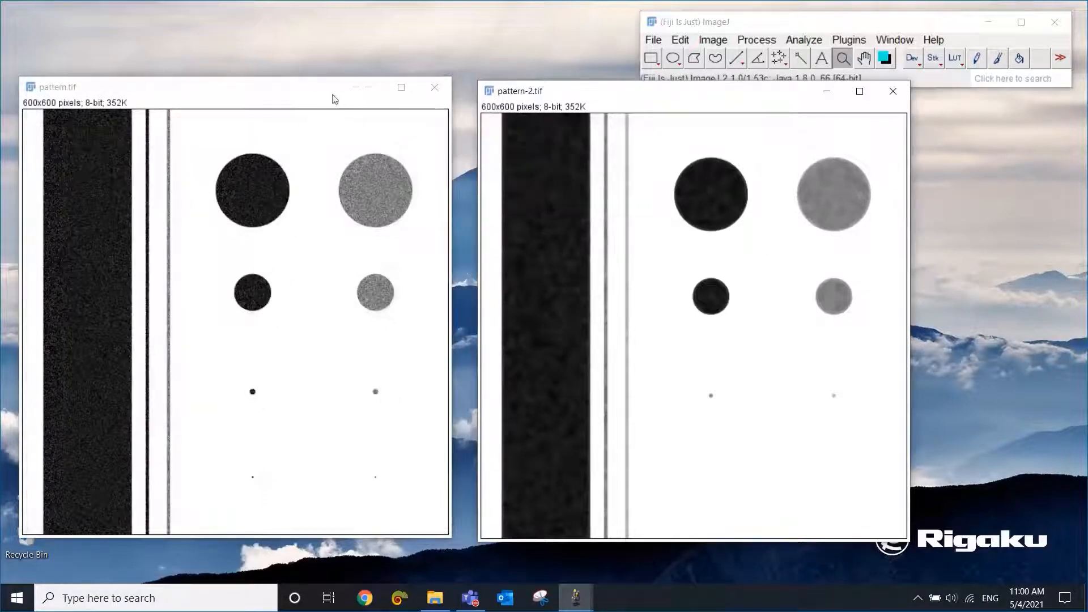
left_click_drag(325, 92, 334, 101)
left_click_drag(510, 97, 504, 100)
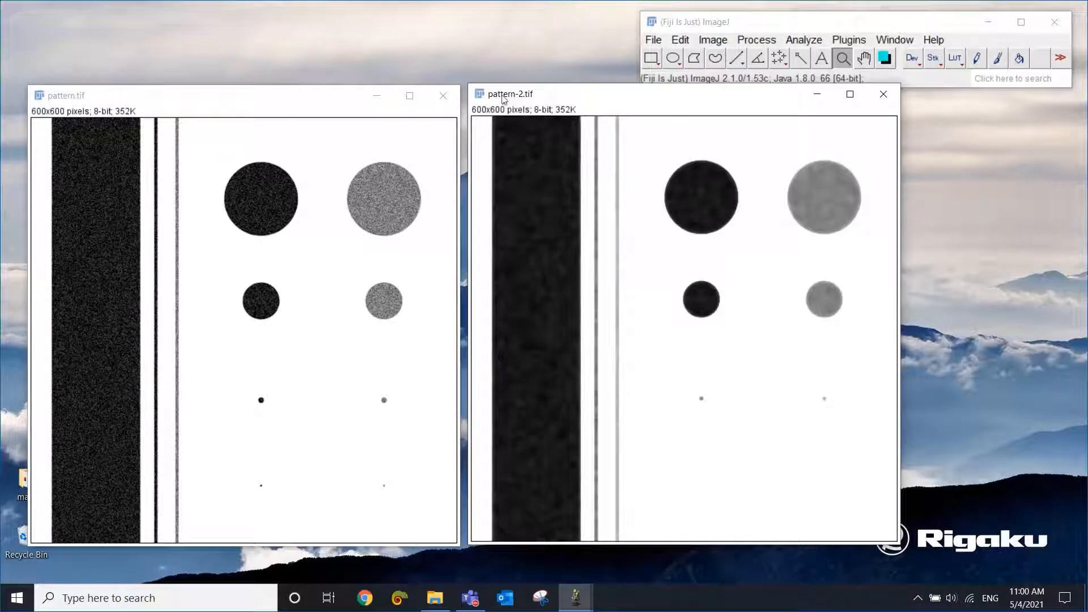
- Start a Threshold adjustment on the original pattern.tif and move its dialog away from that image
left_click(301, 104)
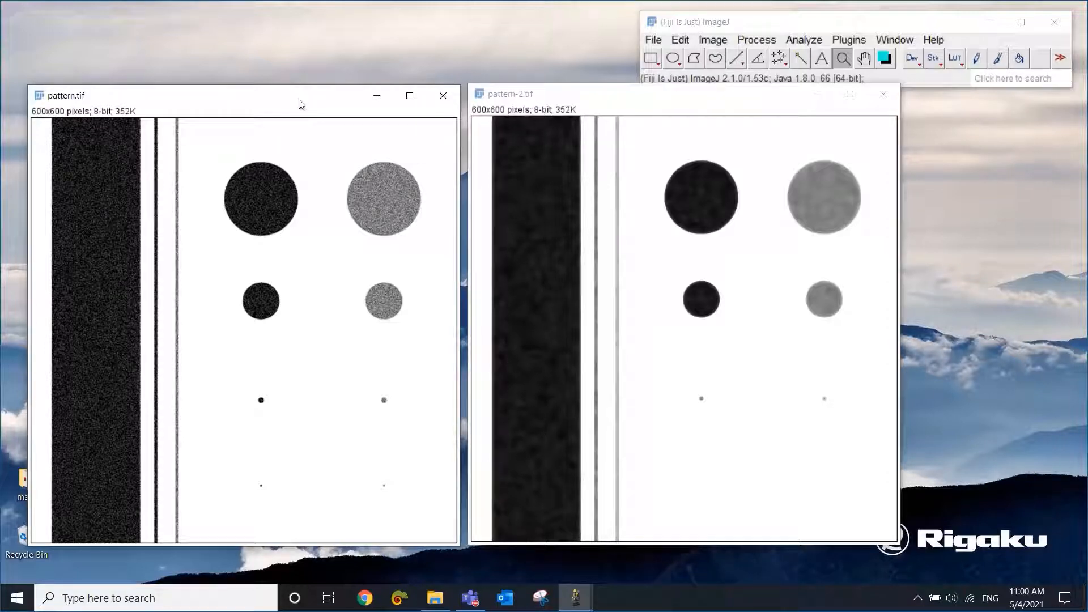
left_click(743, 25)
left_click(715, 40)
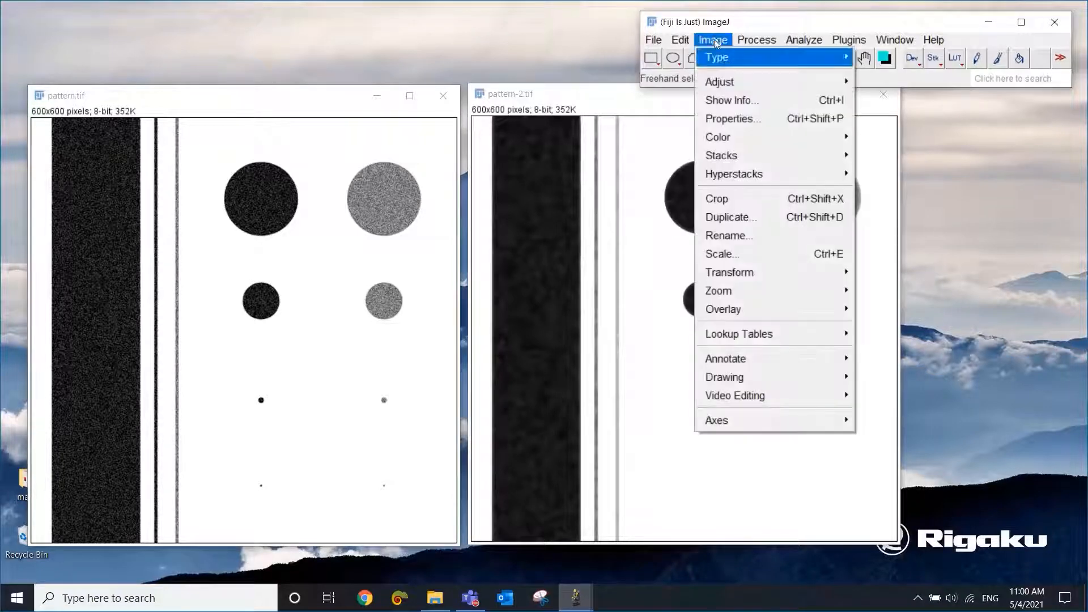
mouse_move(809, 87)
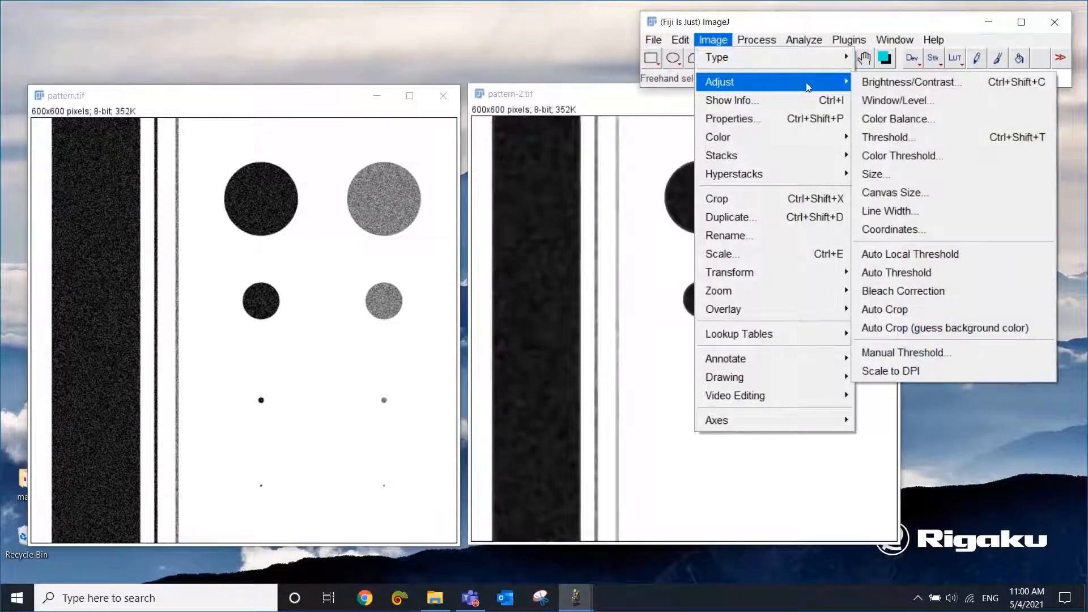
left_click(928, 149)
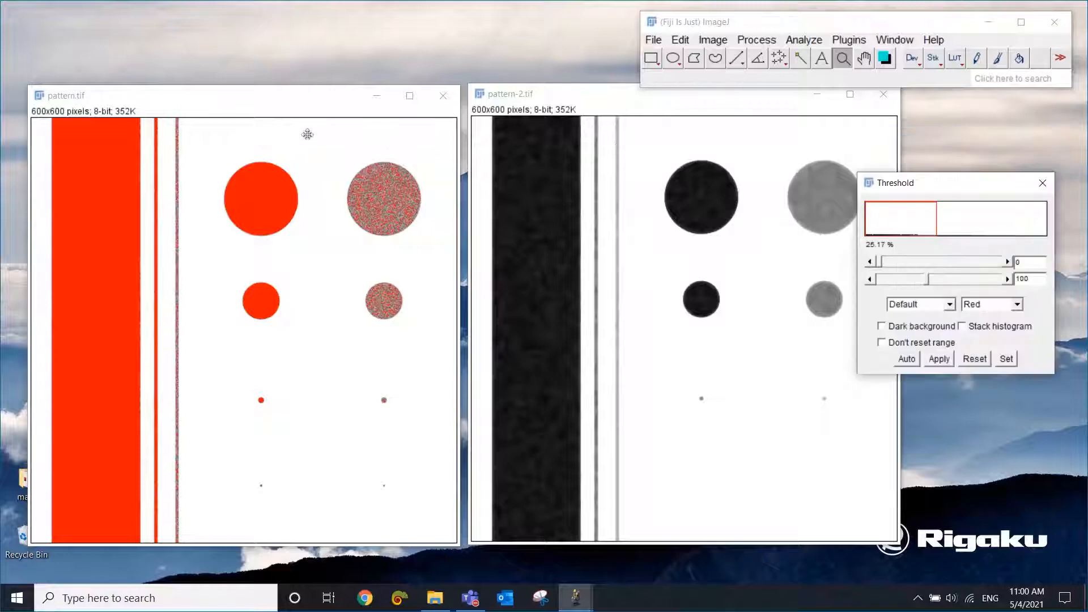
left_click_drag(909, 188, 802, 196)
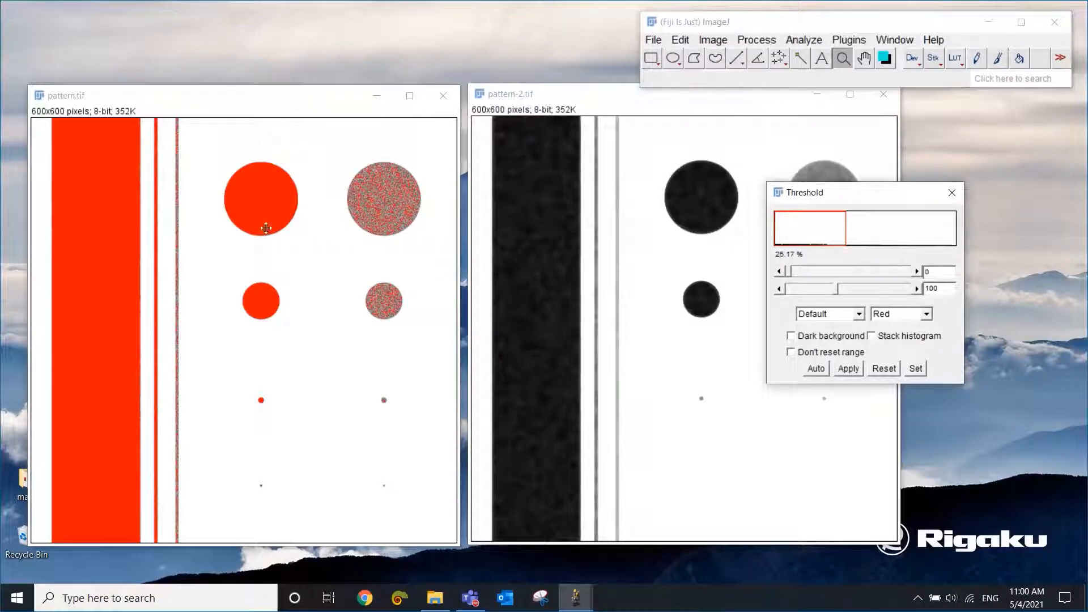
- Test upper threshold limits of 64 and 144 on the original's thin vertical lines, viewed at 600%
left_click(168, 220)
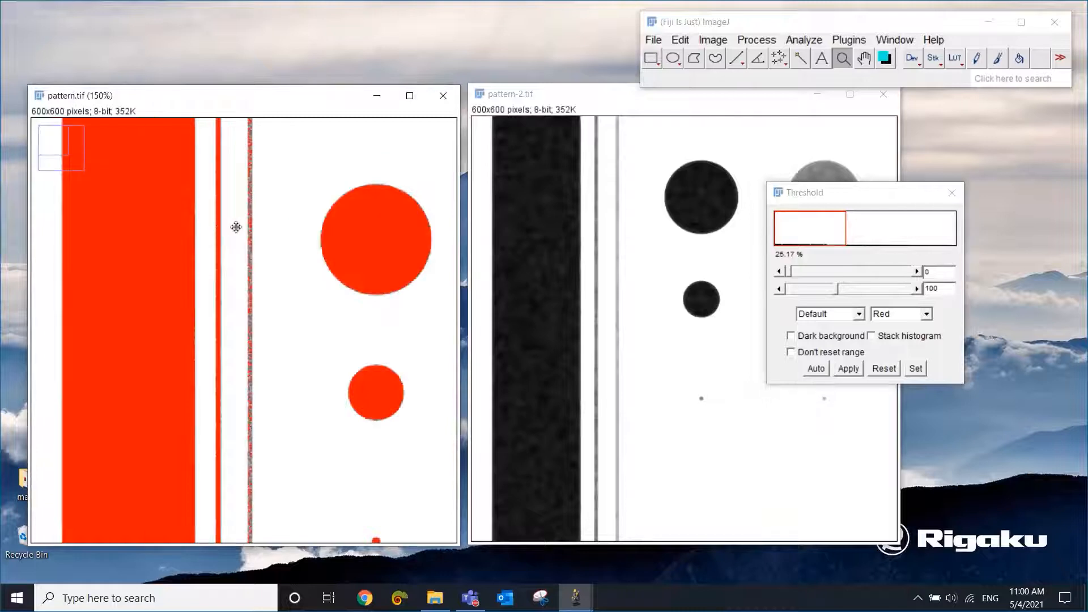
left_click(236, 226)
left_click(233, 238)
left_click(255, 242)
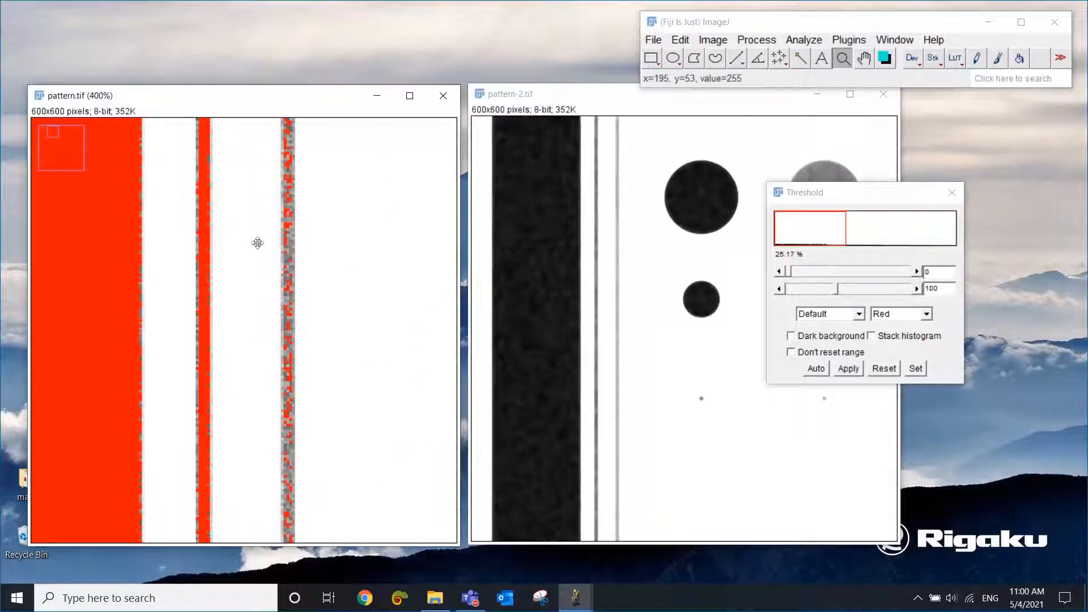
left_click(251, 282)
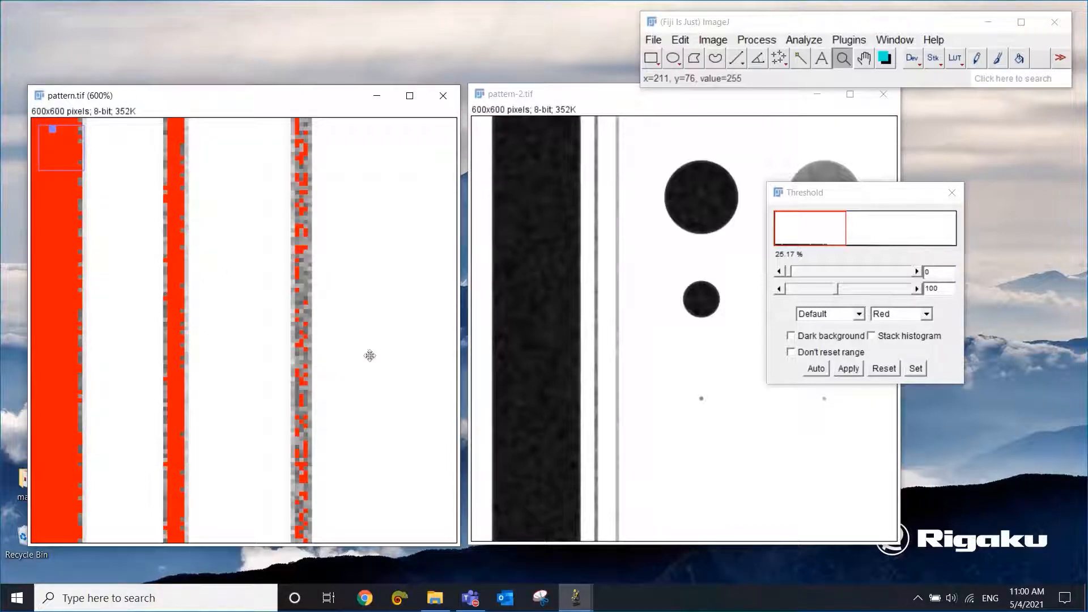
left_click_drag(835, 291, 819, 309)
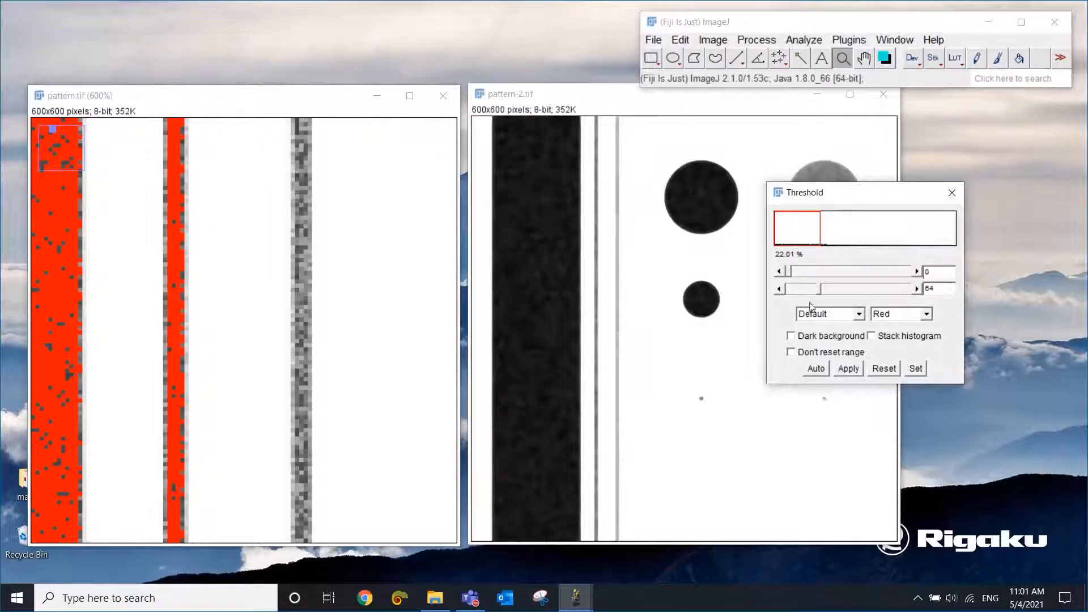
left_click_drag(823, 294, 853, 295)
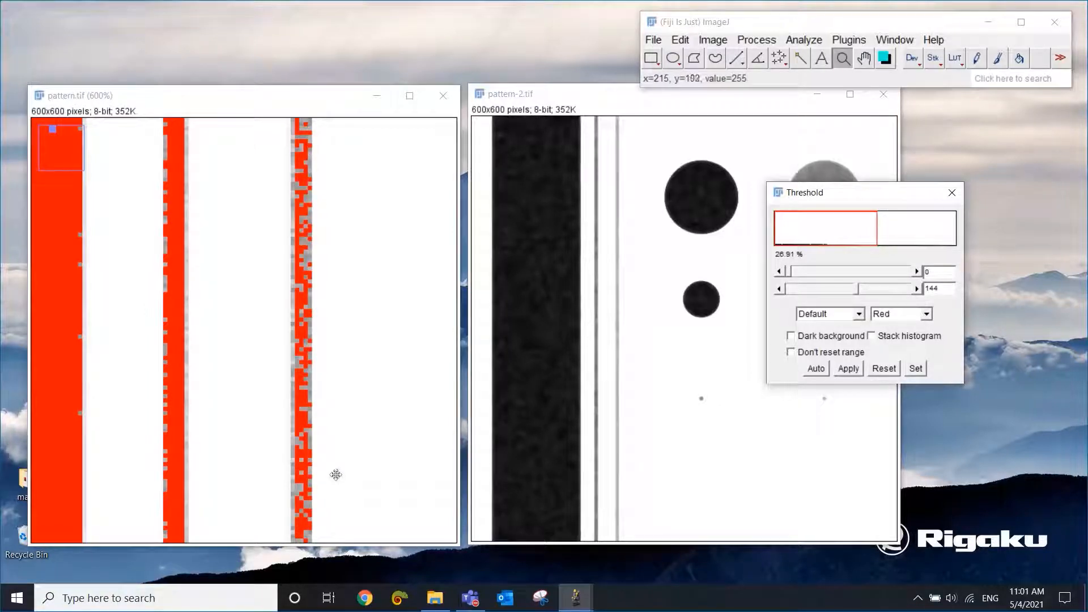
- Threshold the median-filtered copy with the Default method and an upper limit of 164, examining the same vertical lines at 600%
left_click(608, 106)
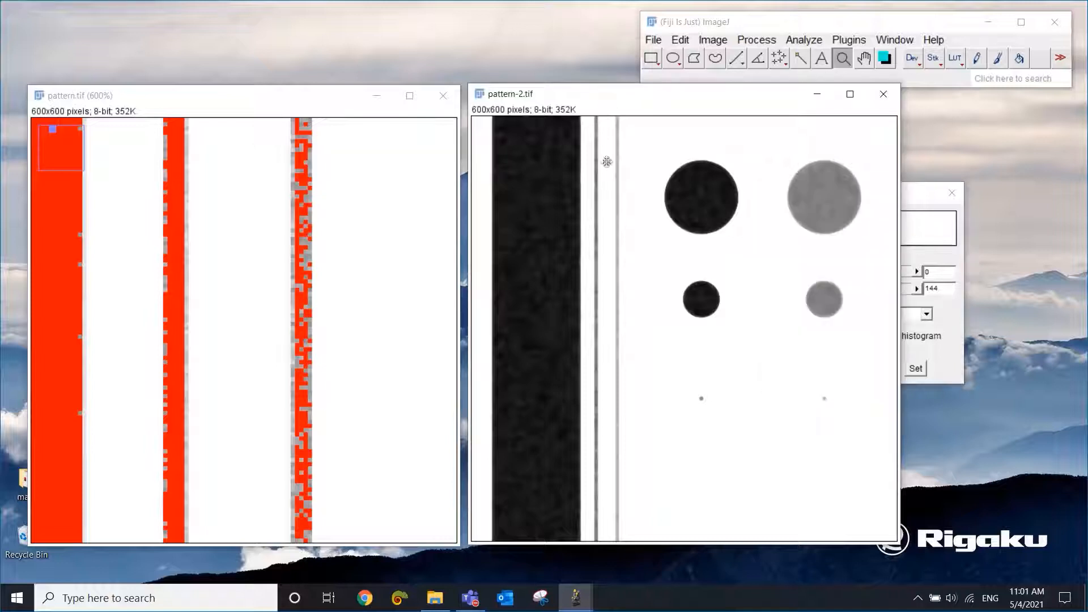
left_click(614, 255)
left_click(680, 270)
left_click(692, 271)
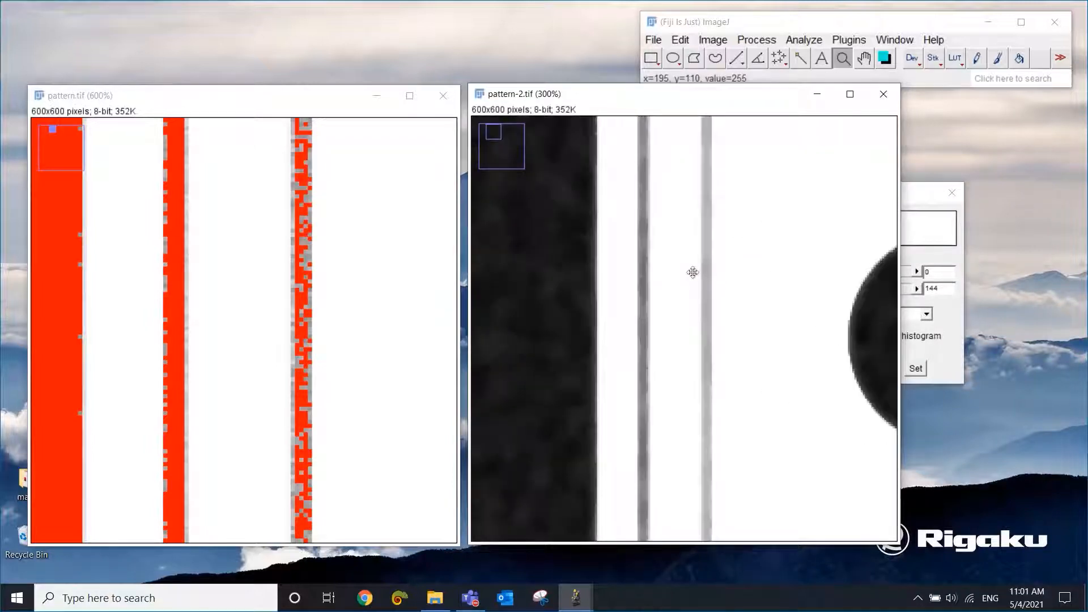
left_click(692, 283)
left_click(697, 318)
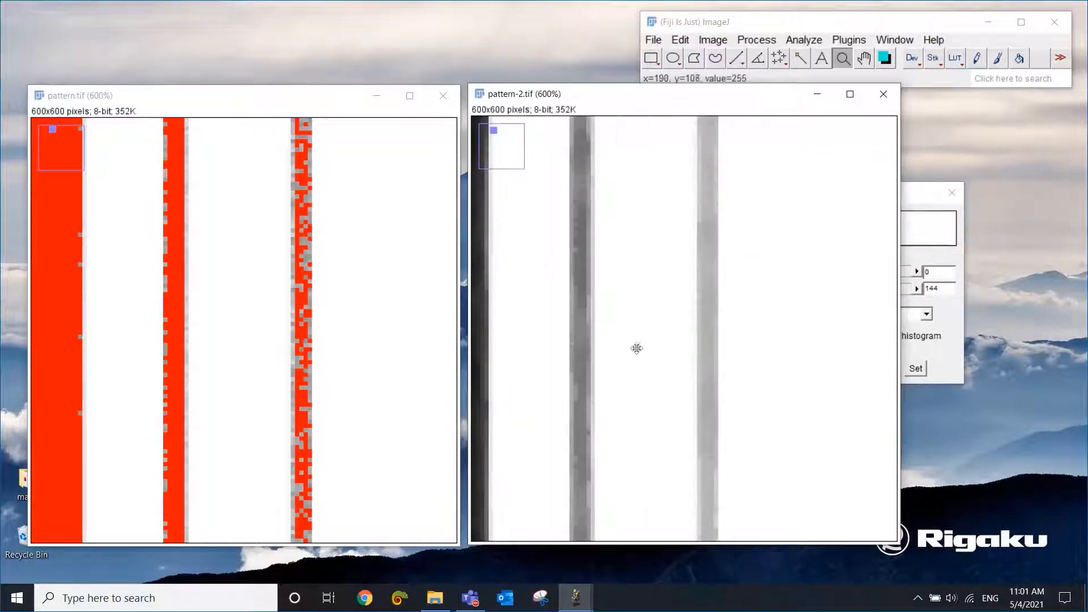
left_click_drag(638, 342, 690, 338)
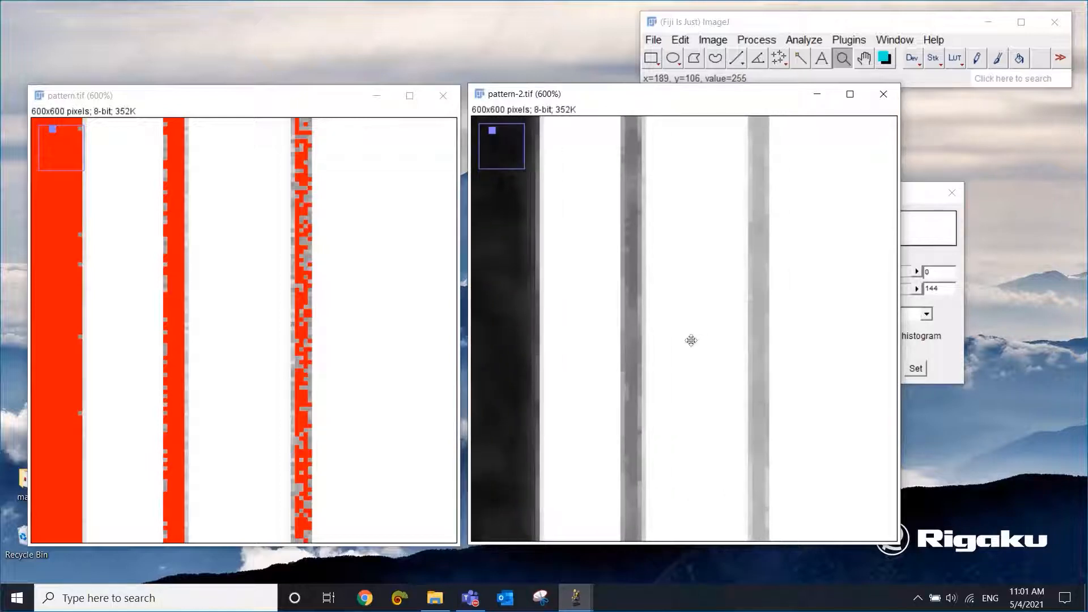
left_click_drag(922, 198, 1002, 218)
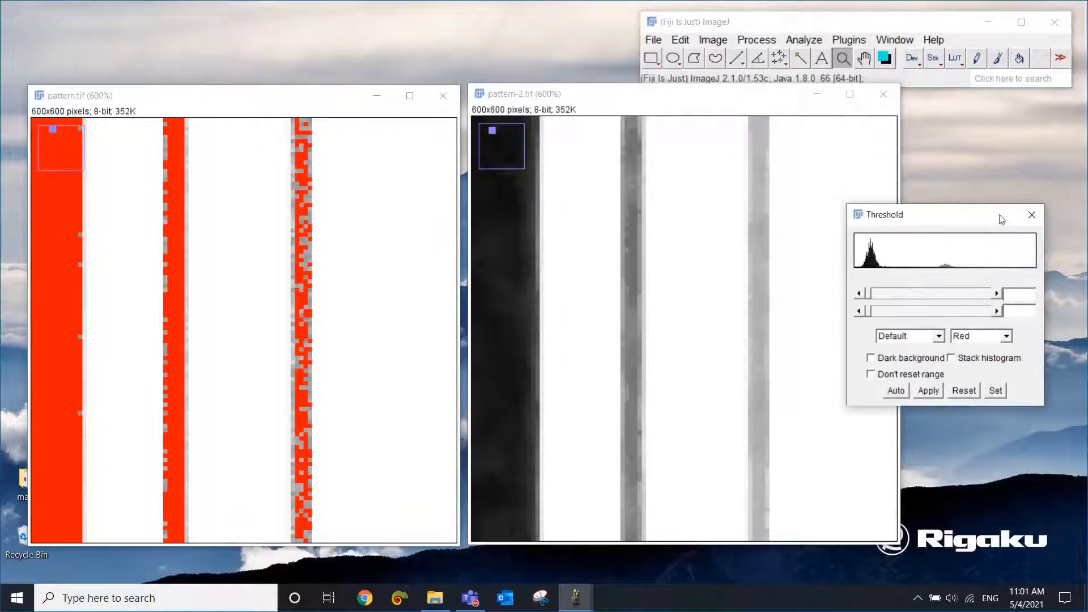
left_click(919, 339)
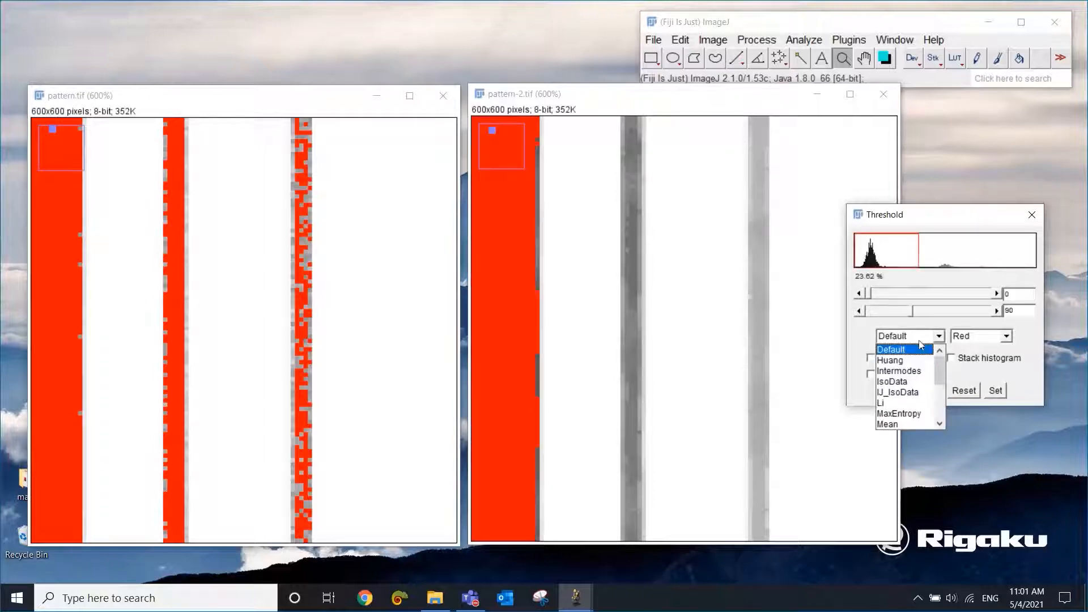
left_click(919, 349)
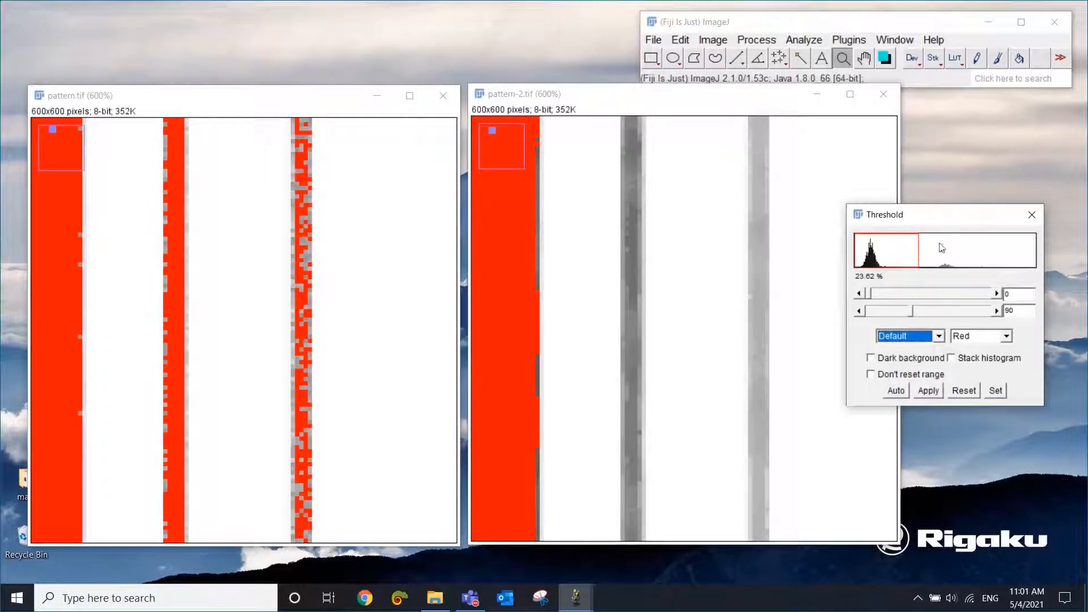
left_click_drag(914, 316, 949, 318)
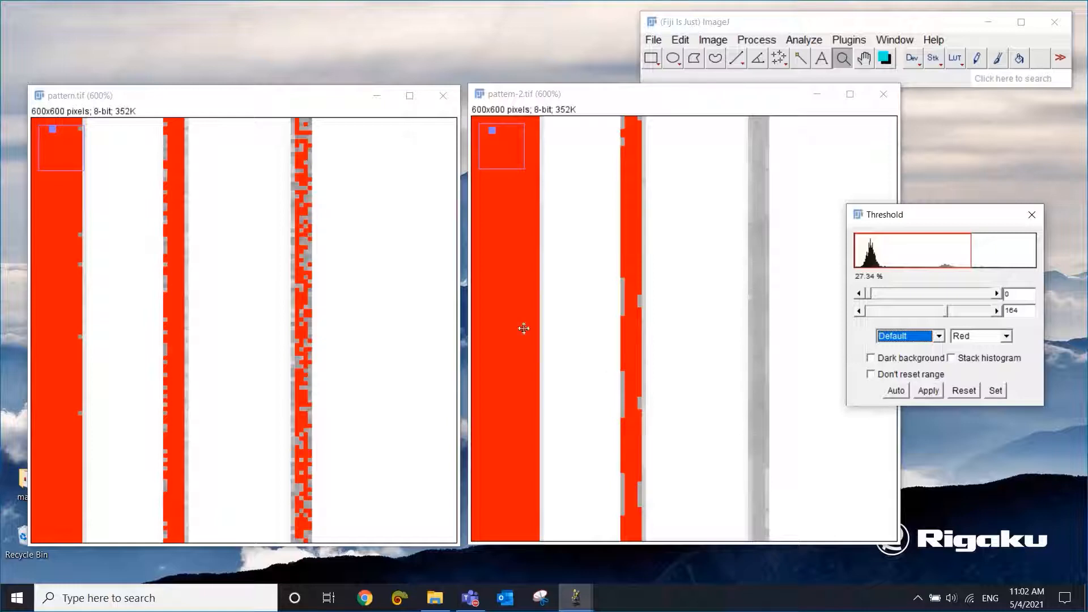
- Close the original pattern image and the median-filtered copy, discarding the copy's changes
left_click(289, 100)
left_click(445, 98)
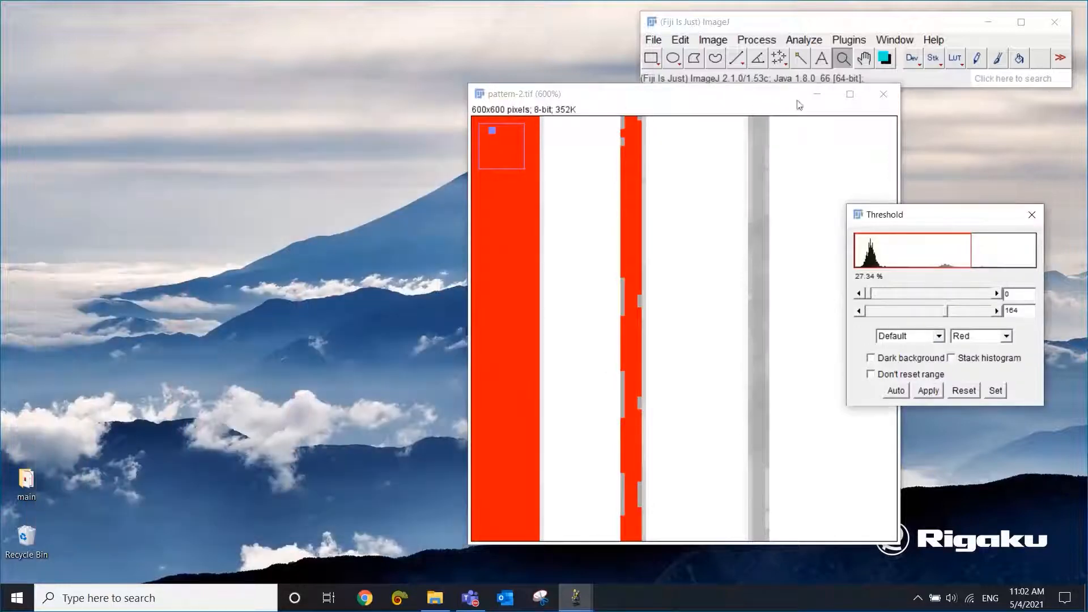
left_click(884, 94)
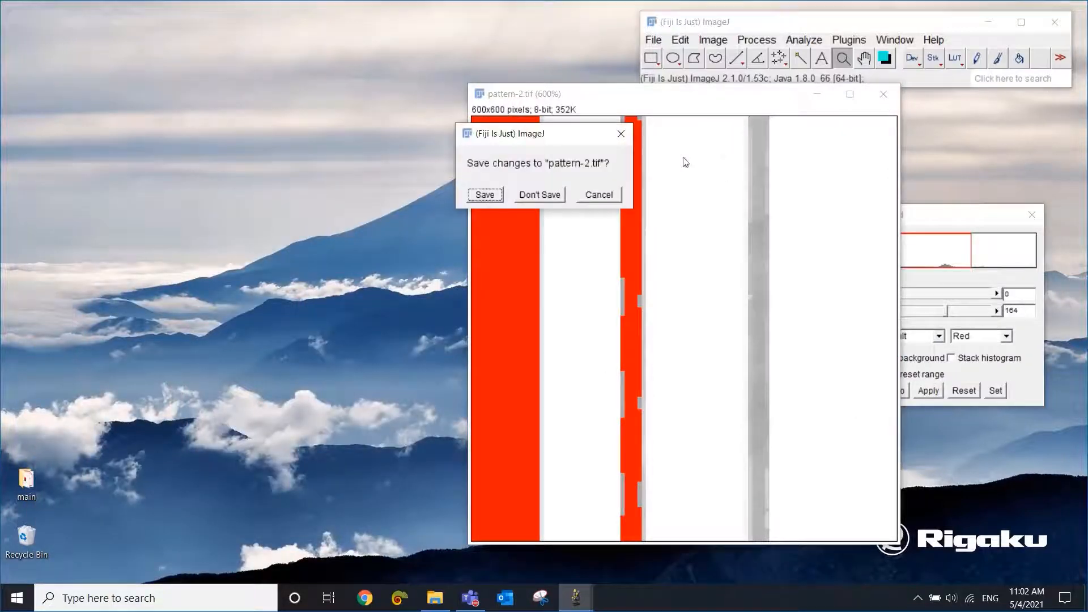
left_click(544, 194)
- Open Earplug_Cu_1.06um_stack.tif from the samples_images_basics folder and browse its slices, returning to the first one
left_click(438, 609)
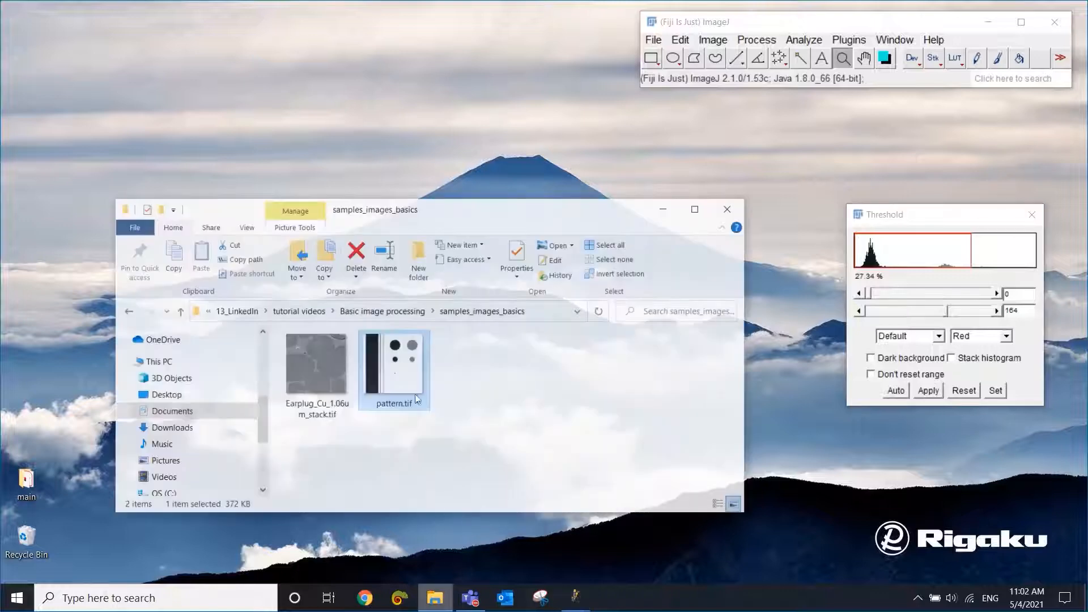
left_click_drag(308, 363, 434, 83)
left_click(669, 194)
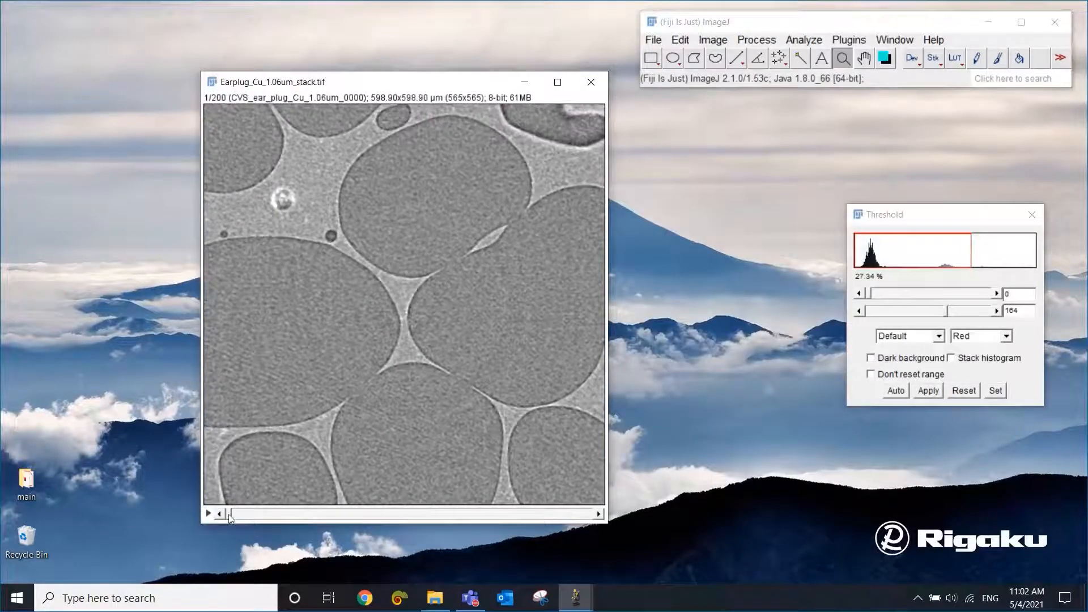
mouse_move(229, 518)
left_mouse_down()
mouse_move(572, 518)
mouse_move(215, 516)
left_mouse_up()
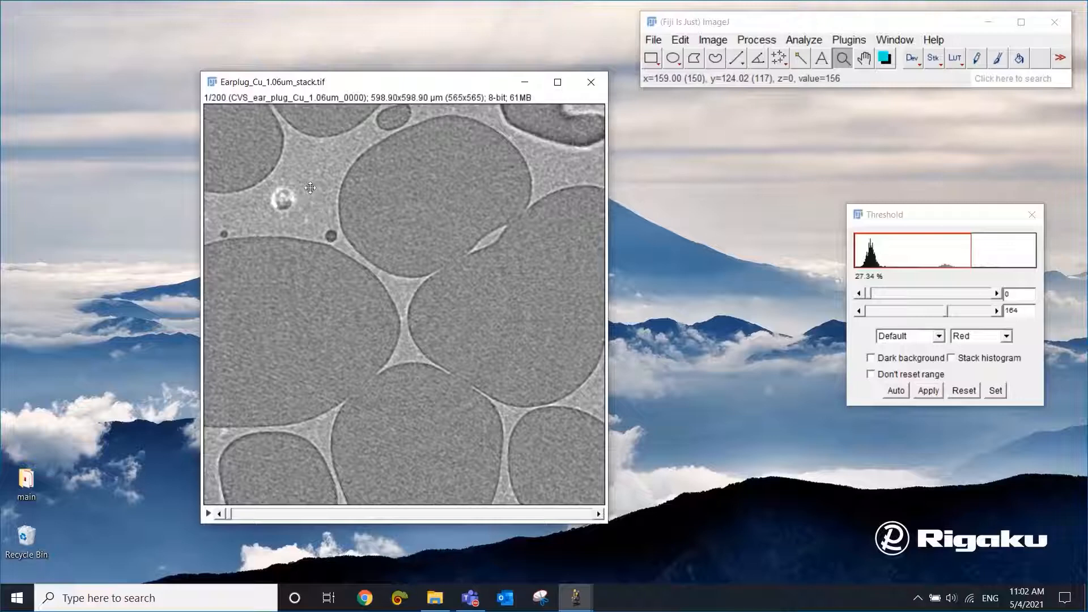
- Threshold the original stack's first slice with the Default method, trying upper limits of 155 and 115
left_click(917, 336)
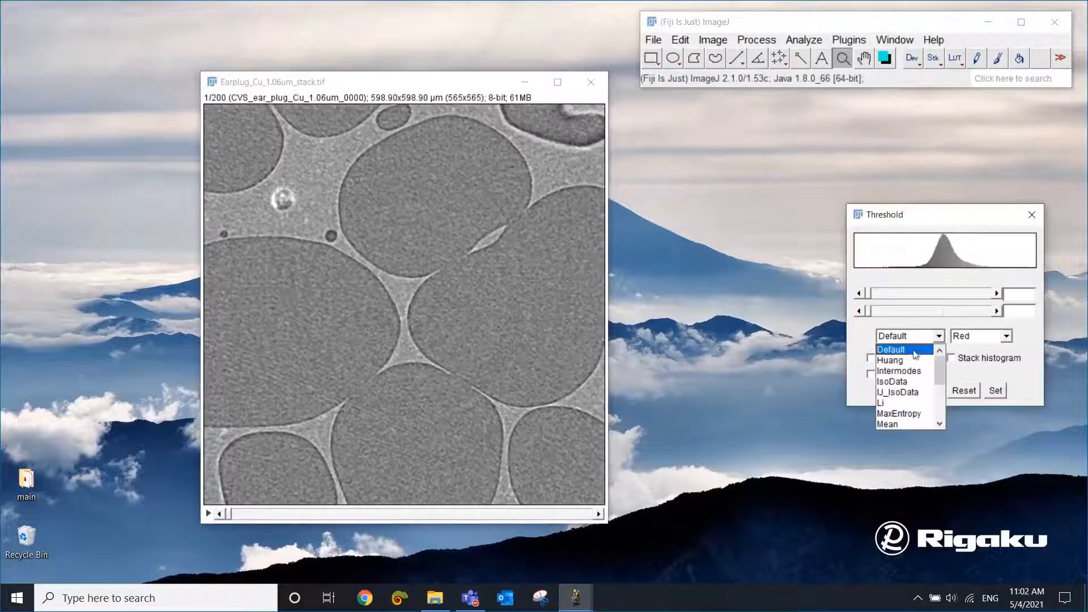
left_click(916, 352)
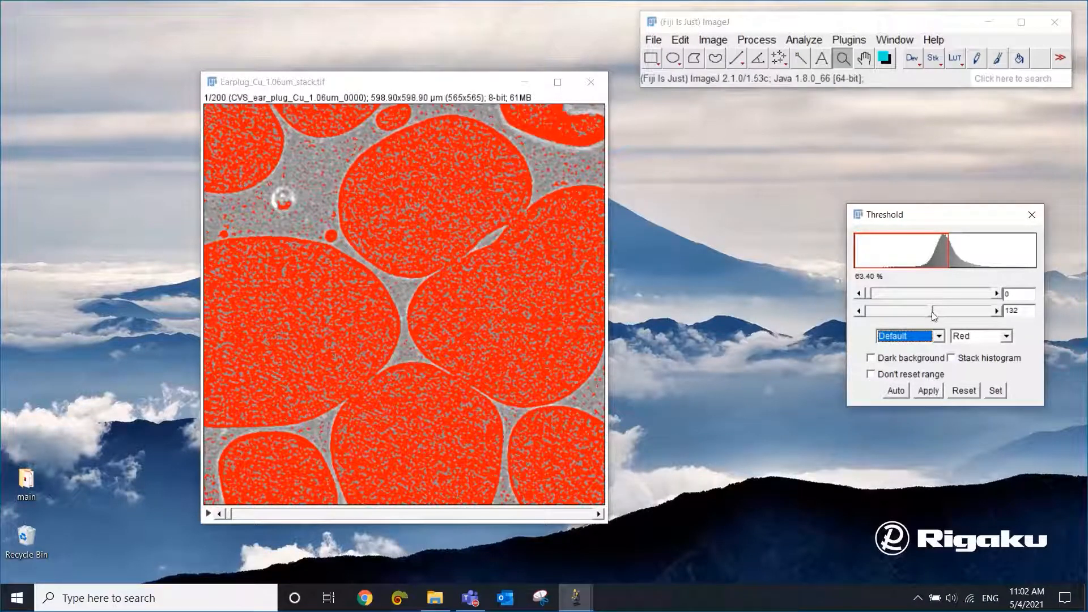
left_click_drag(933, 317, 941, 320)
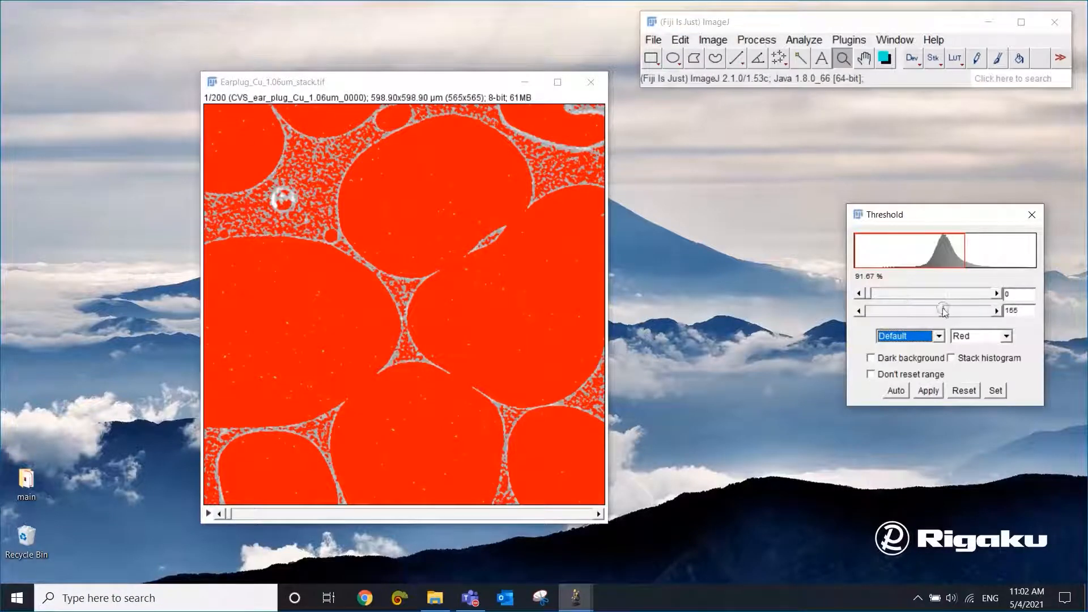
left_click_drag(944, 311, 926, 314)
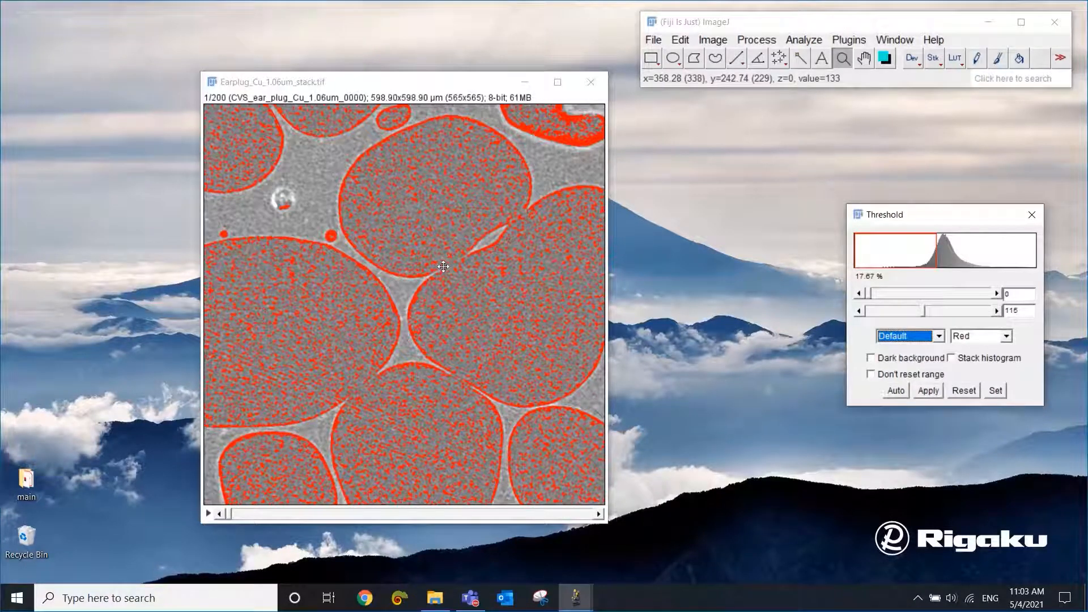
- Duplicate the entire Earplug stack, range 1-200, and browse the copy's slices, returning to the first one
left_click_drag(438, 82, 374, 78)
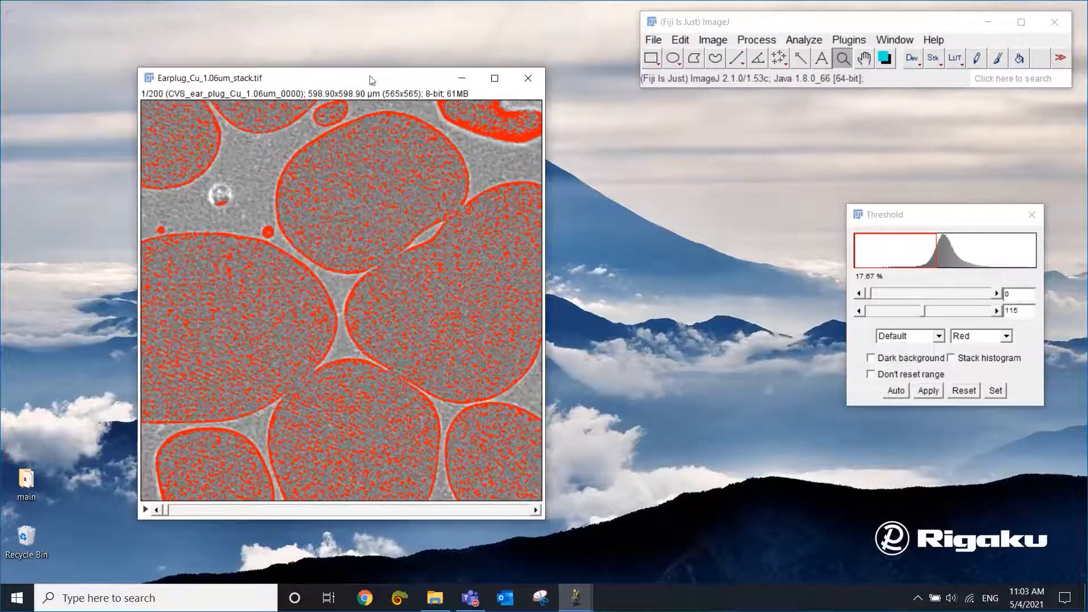
key("ctrl+shift+d")
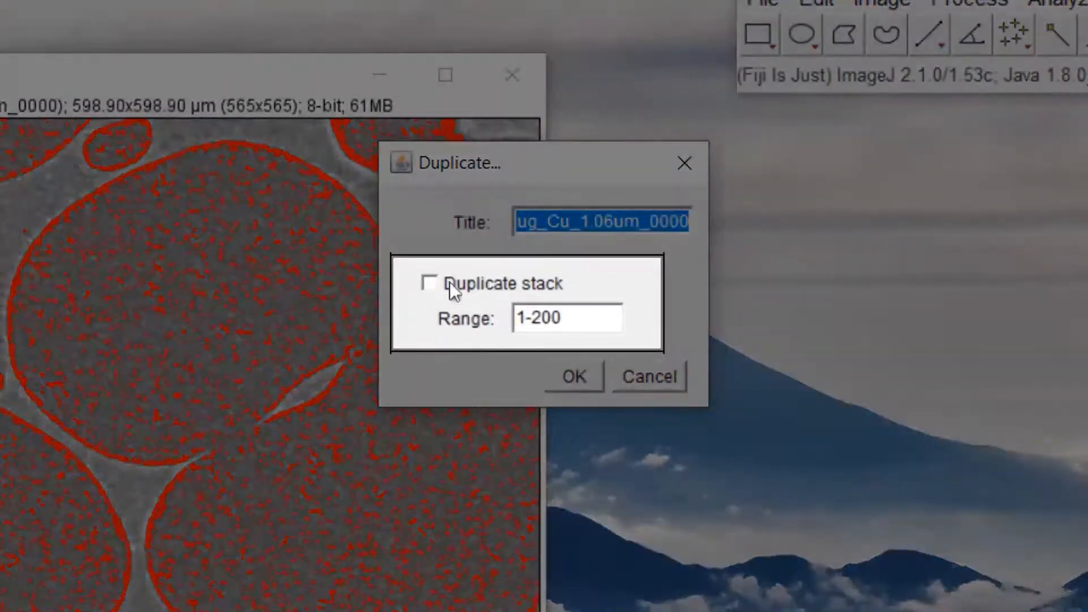
left_click(431, 284)
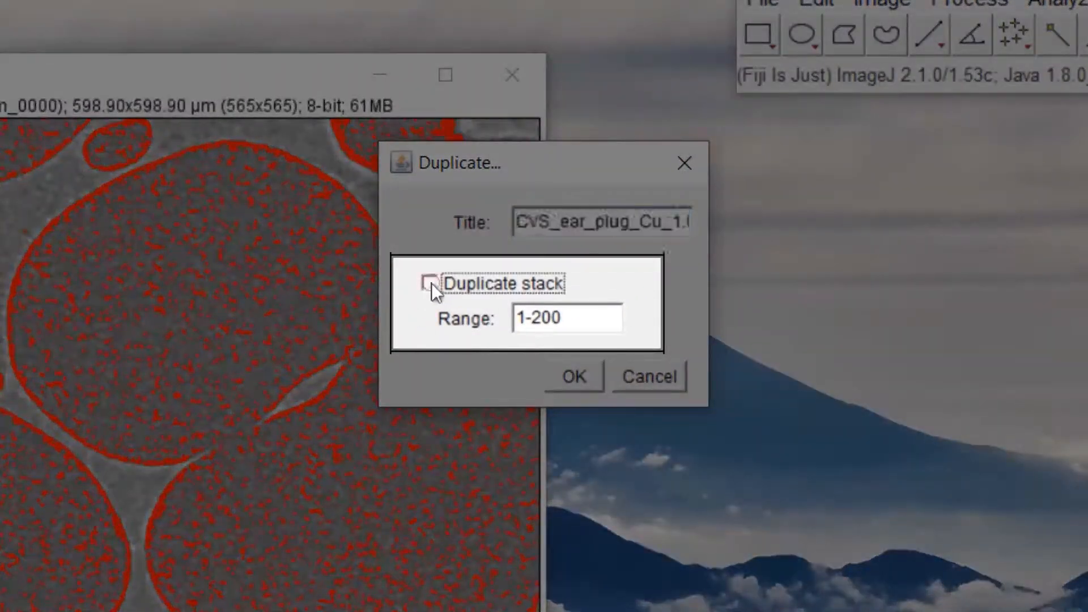
left_click(583, 376)
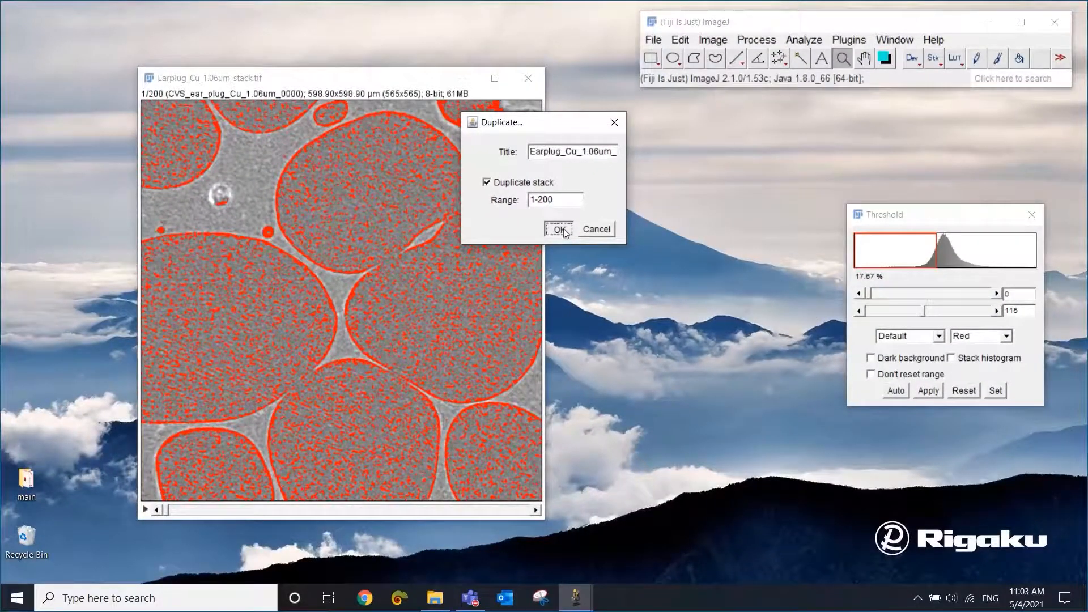
left_click(564, 230)
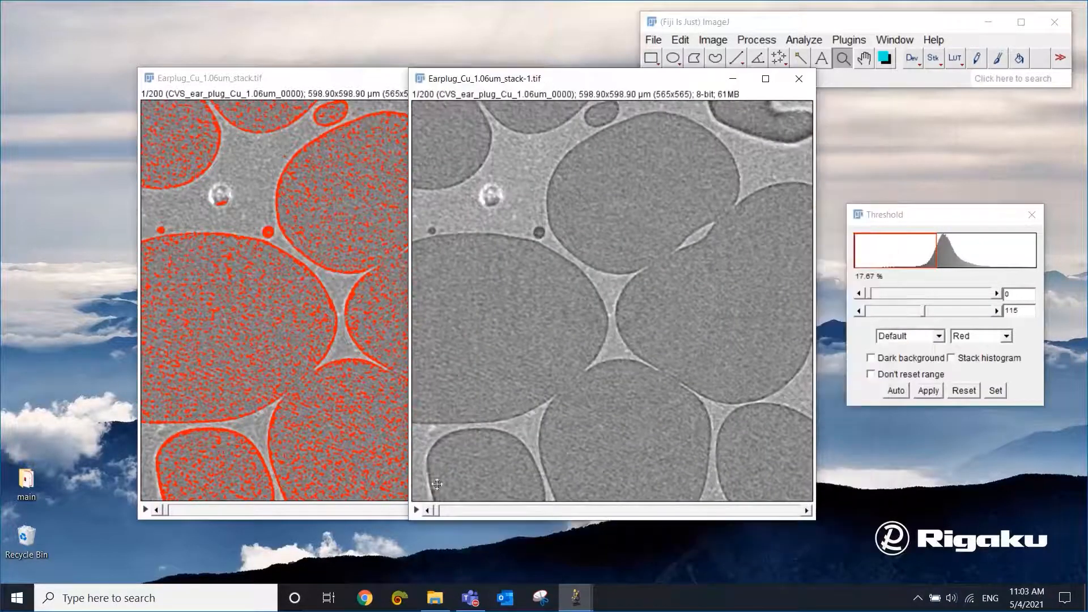
left_click_drag(434, 511, 456, 516)
scroll(604, 513, "down", 8)
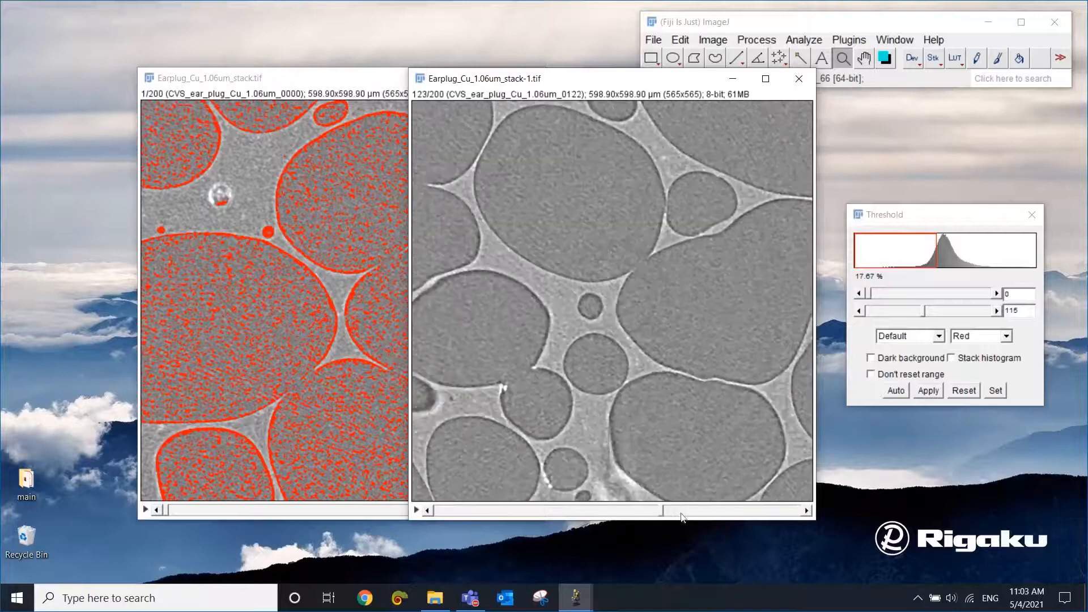
left_click_drag(450, 511, 433, 510)
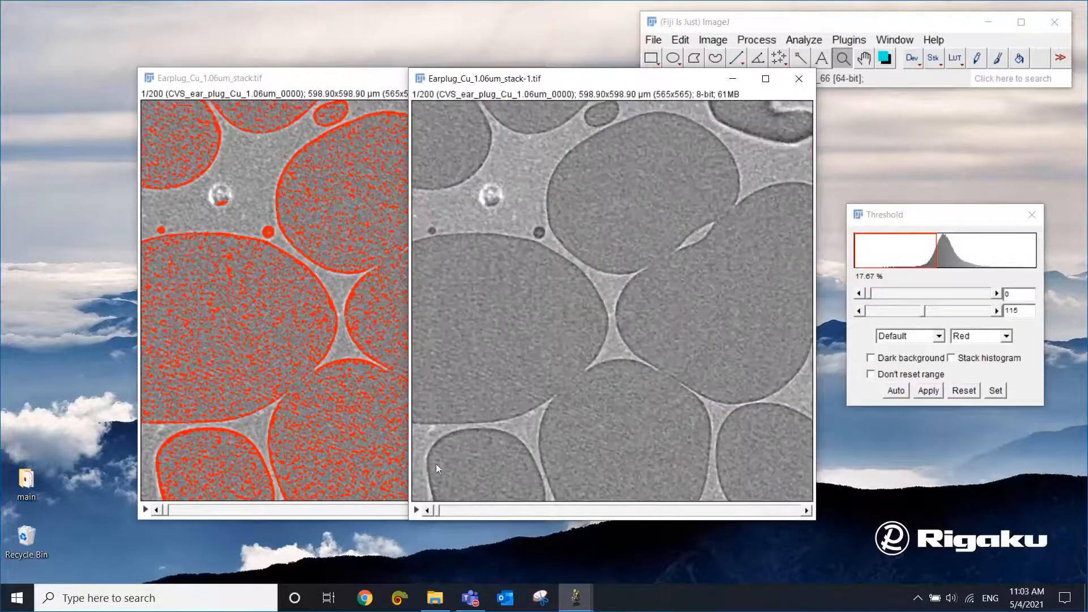
- Apply a Median filter with a 5.0-pixel radius to all 200 slices of the duplicated stack, previewing it first
left_click(766, 40)
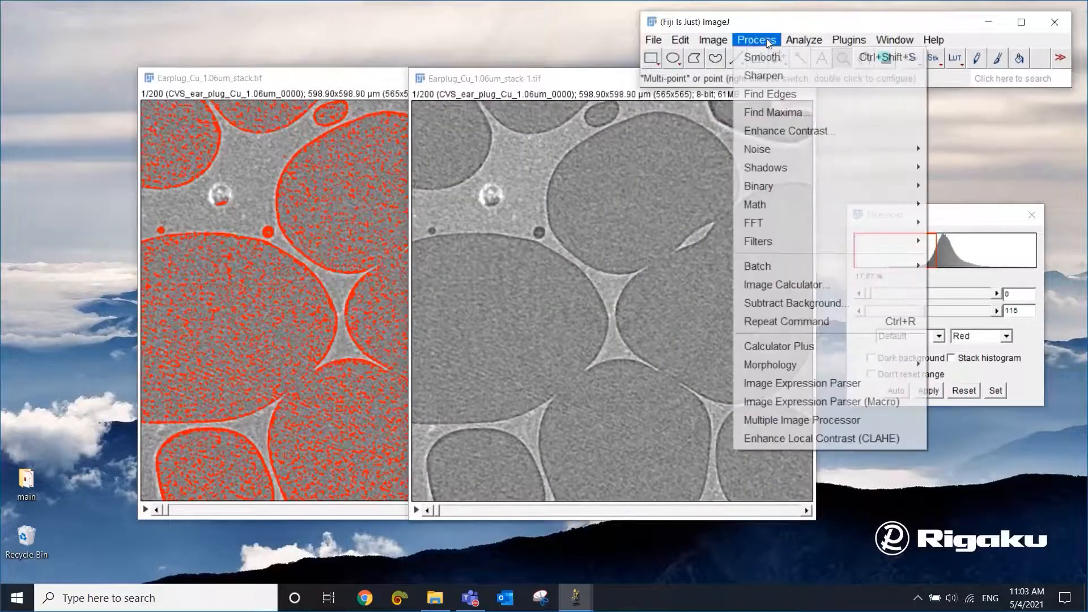
mouse_move(789, 242)
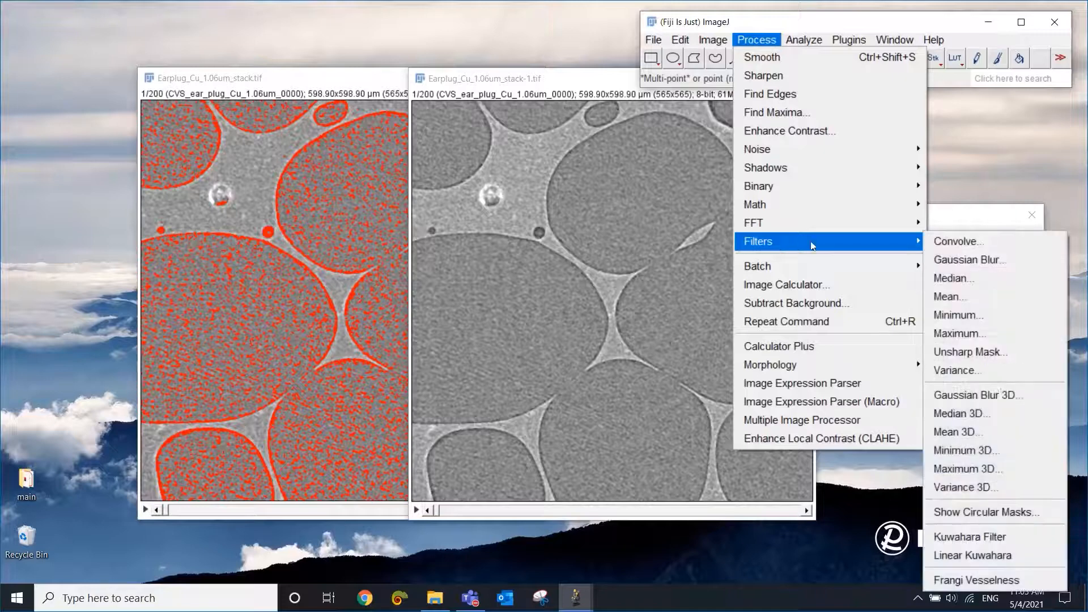
left_click(985, 279)
left_click_drag(584, 131, 948, 137)
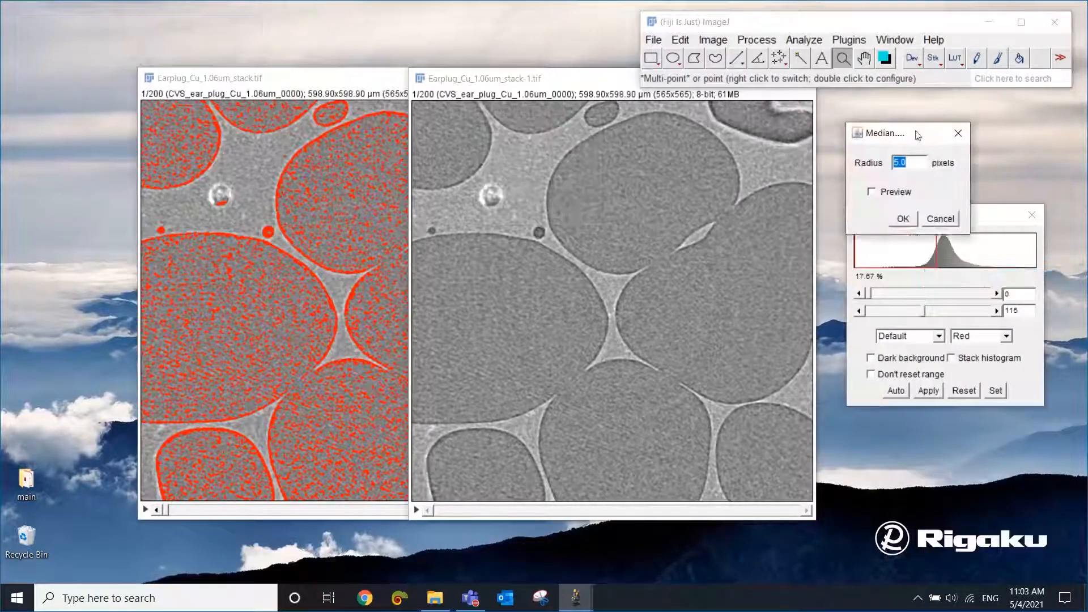
left_click(914, 192)
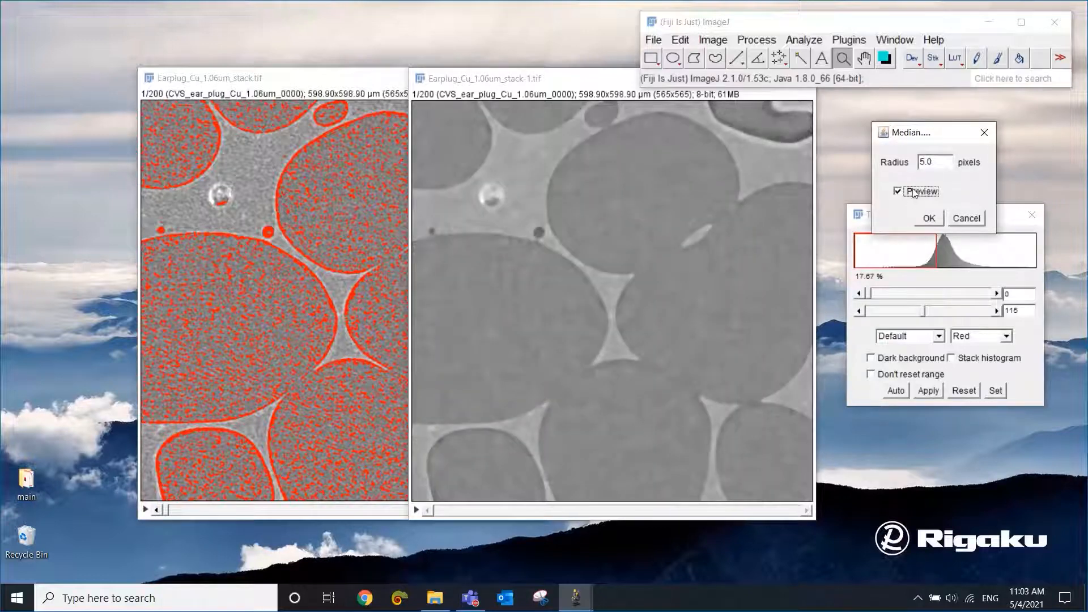
left_click(930, 220)
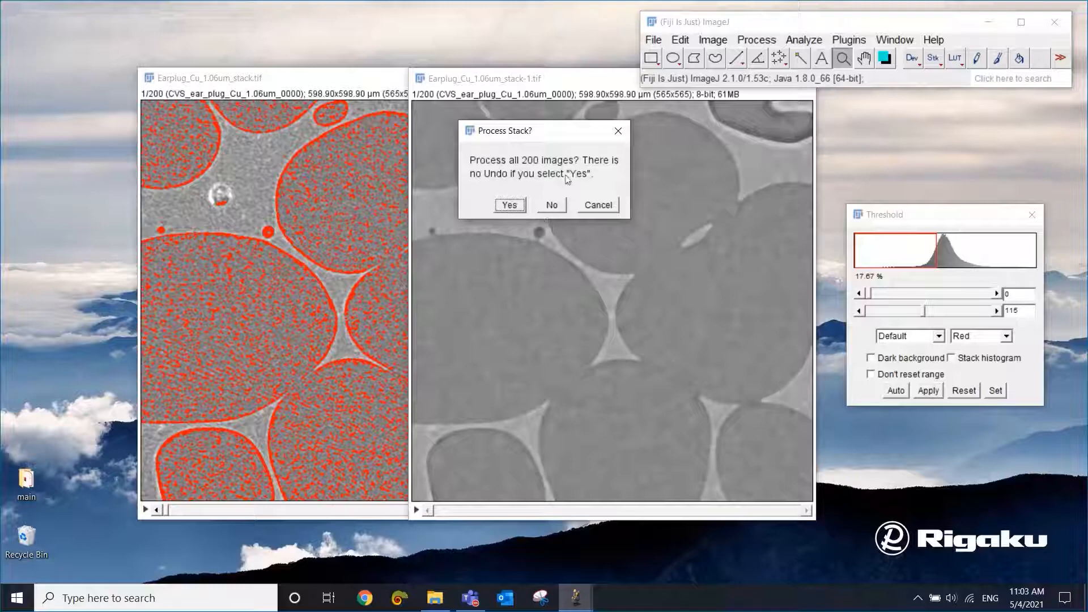
left_click(515, 205)
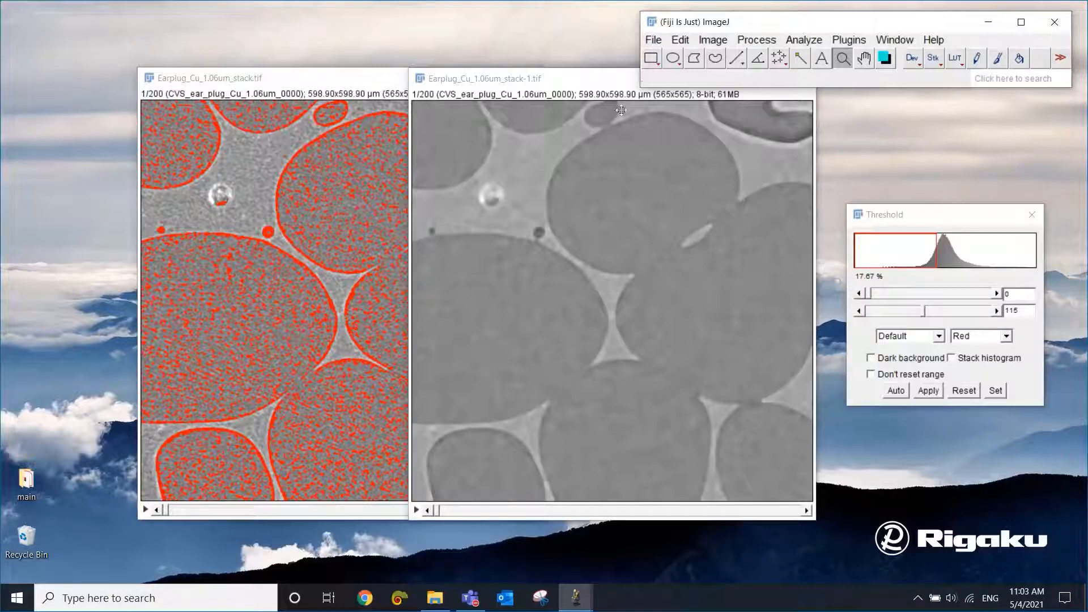
- Threshold the median-filtered copy with the Default method at a range of 0 to 139, trying neighbouring methods for comparison
left_click(578, 78)
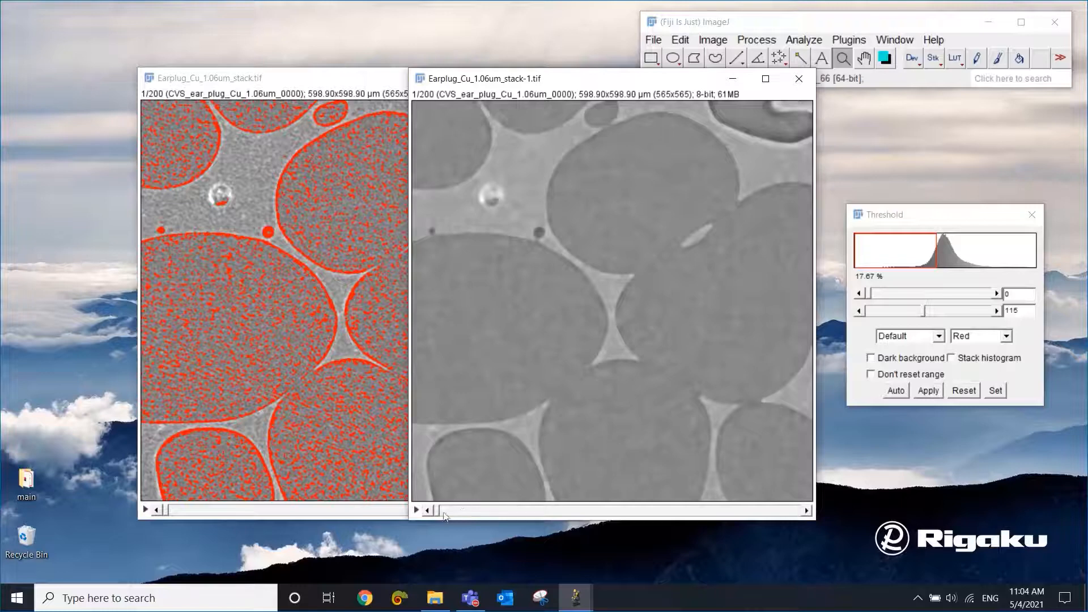
mouse_move(437, 514)
left_mouse_down()
mouse_move(796, 514)
mouse_move(437, 515)
left_mouse_up()
left_click_drag(908, 220, 880, 175)
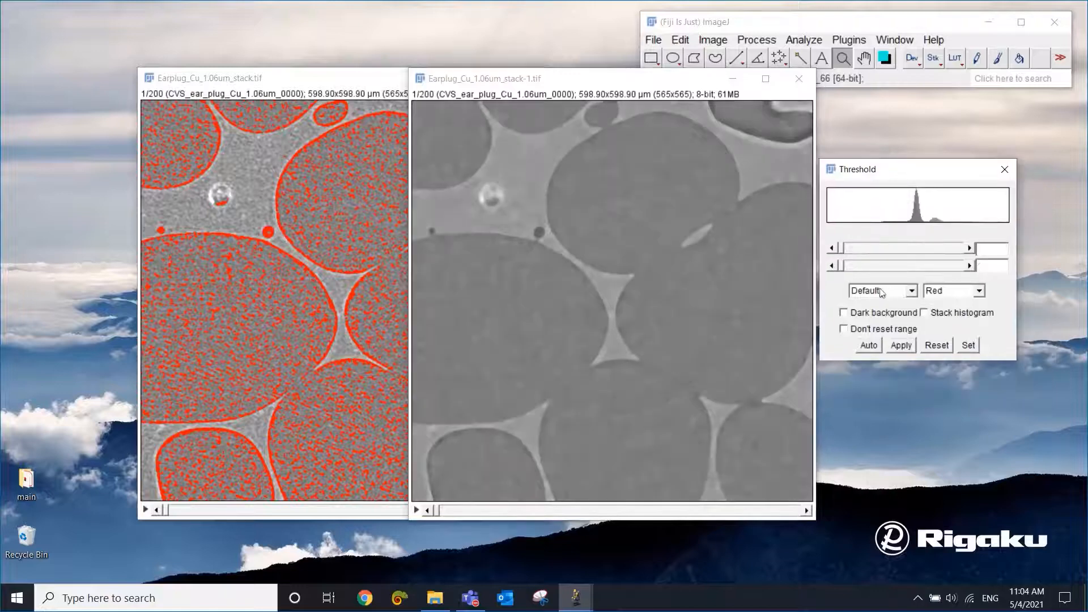
left_click(881, 291)
left_click(877, 318)
key("Up")
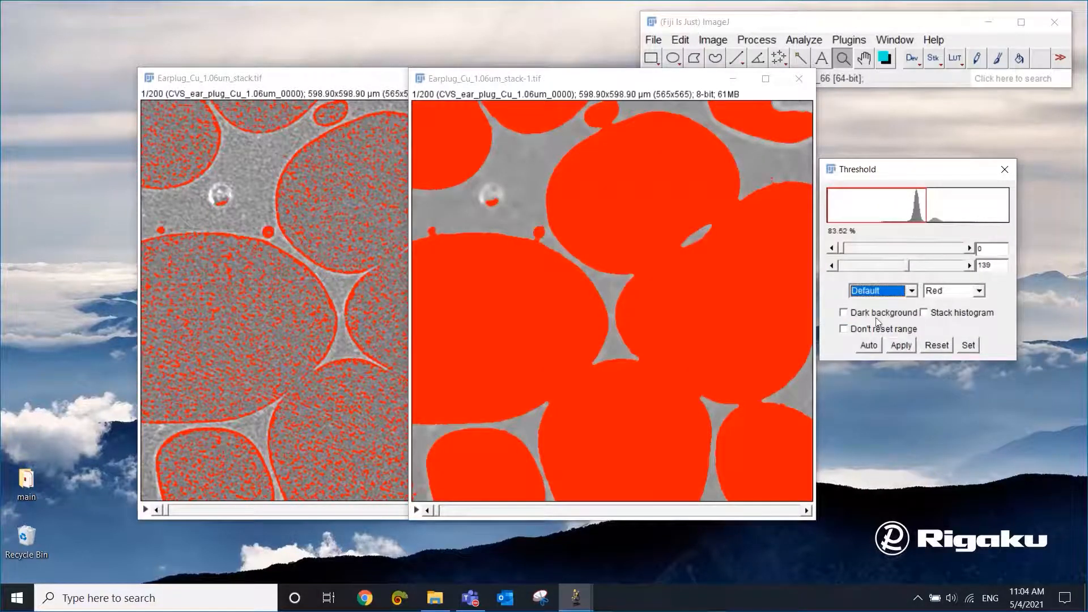
key("Down")
key("Down")
key("Down")
key("Up")
key("Up")
- Arrange the original stack, the filtered copy and the Threshold window side by side without overlap
left_click_drag(614, 84, 736, 93)
left_click_drag(405, 83, 300, 85)
left_click_drag(630, 88, 542, 85)
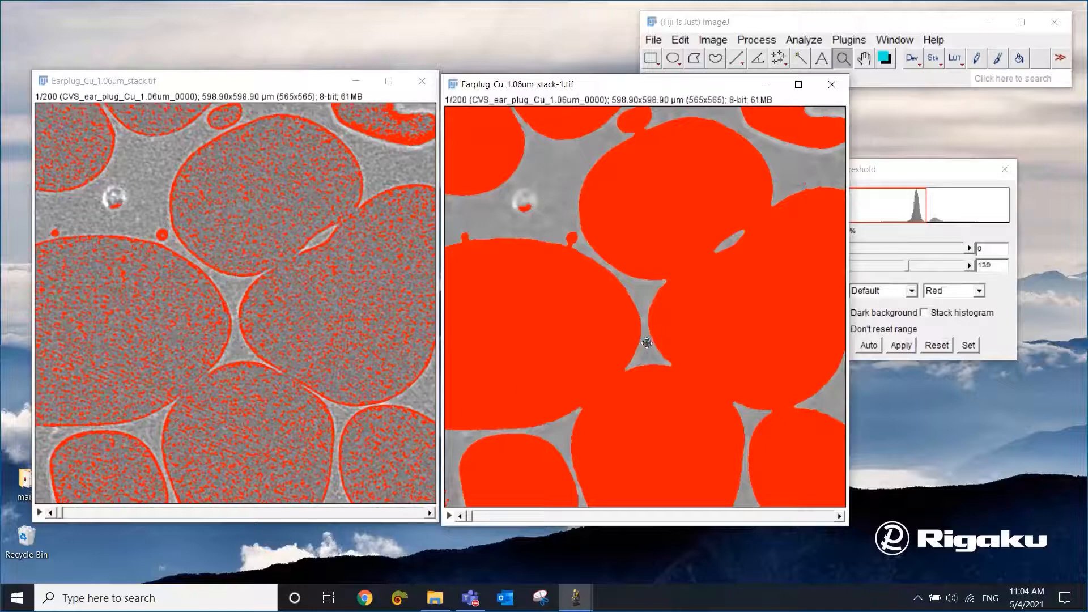
left_click_drag(899, 170, 944, 169)
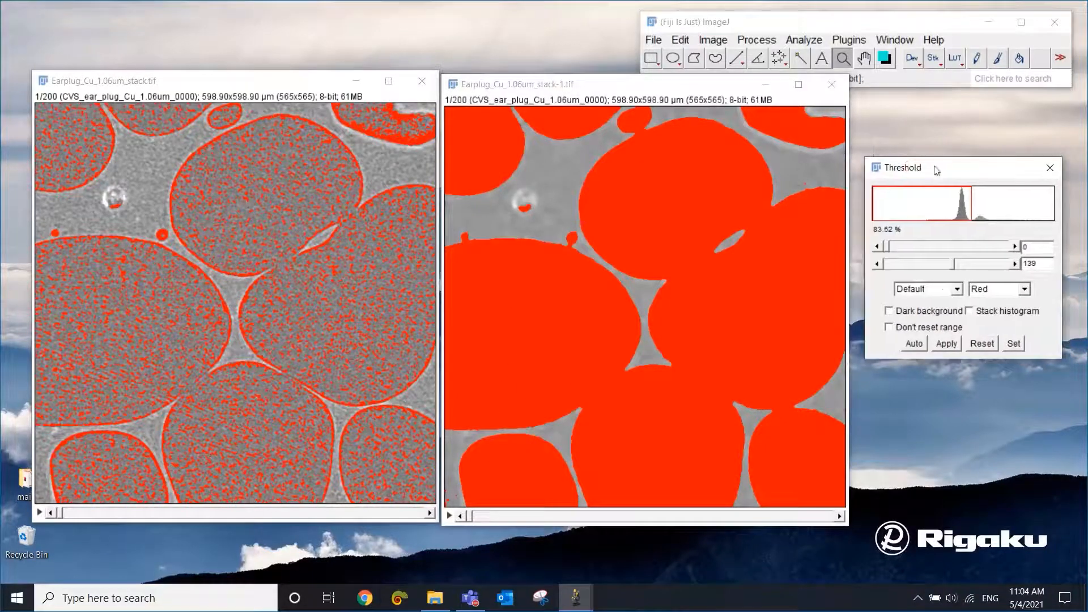
- Apply the threshold to convert the whole filtered copy to binary and check its slices, ending on the first
left_click(950, 343)
left_click(568, 265)
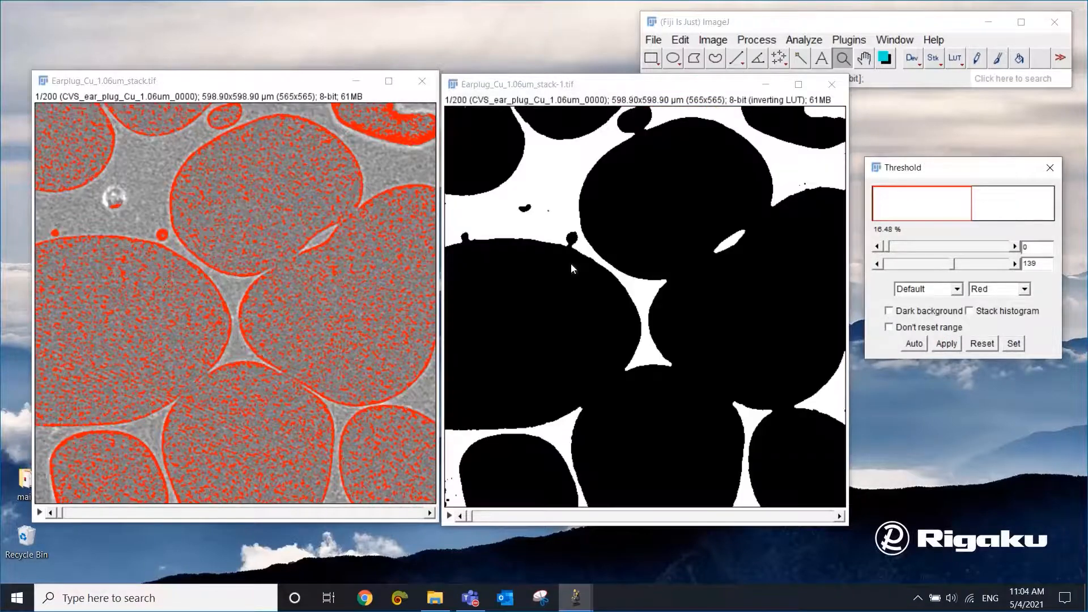
left_click_drag(473, 516, 444, 515)
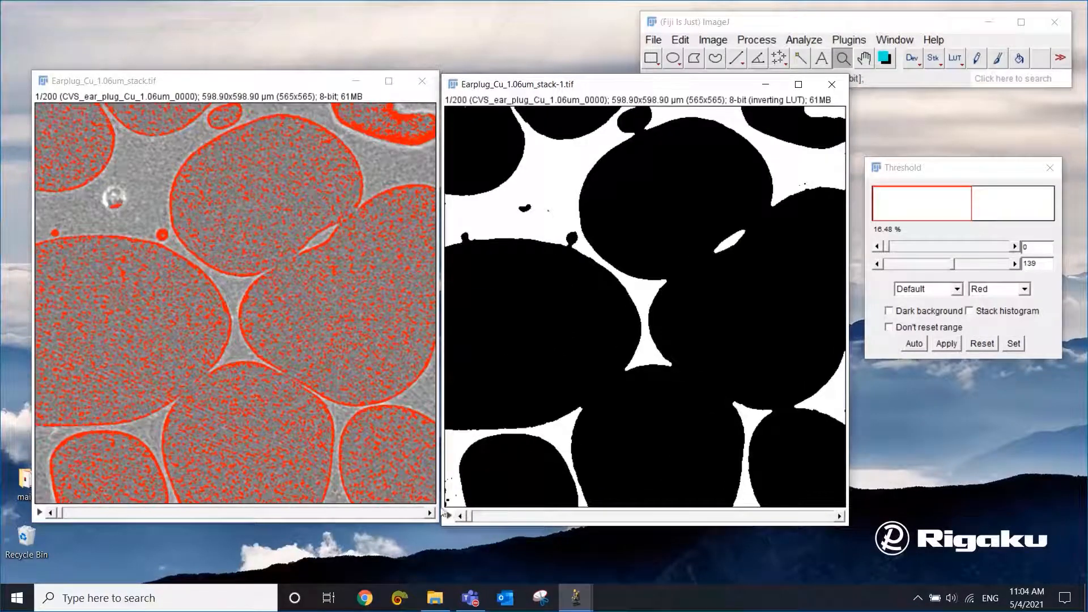
- Reset the threshold on the original Earplug stack and make the binary copy the active image again
left_click(286, 83)
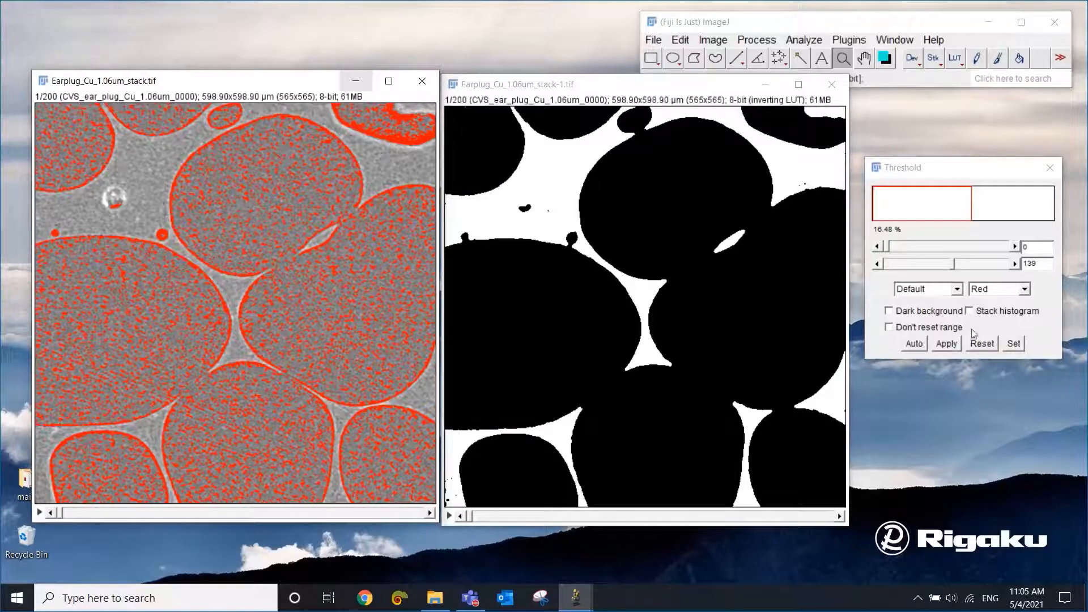
left_click(983, 345)
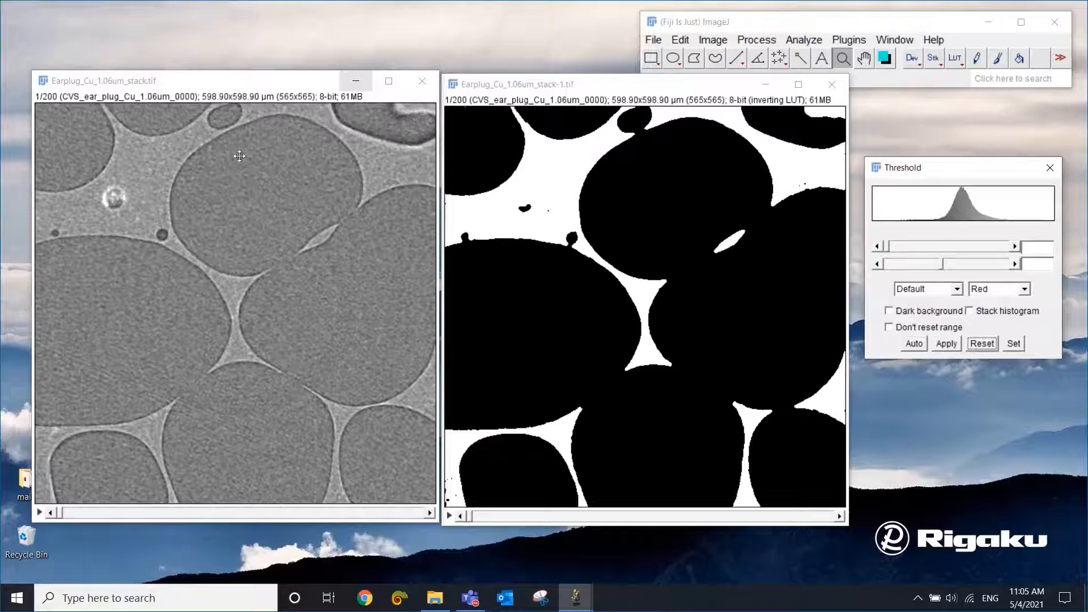
left_click(599, 85)
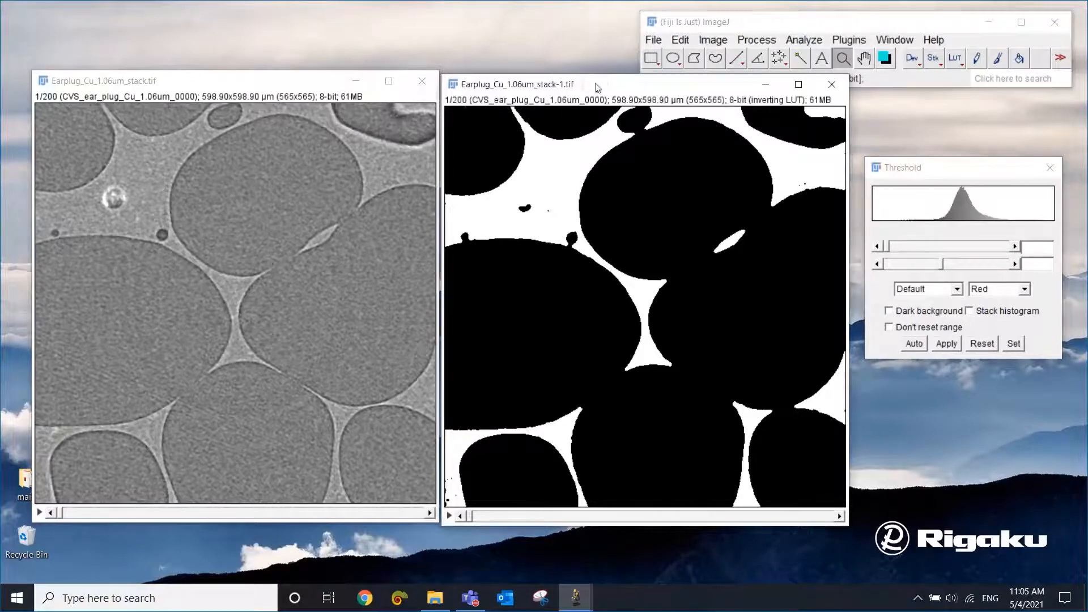